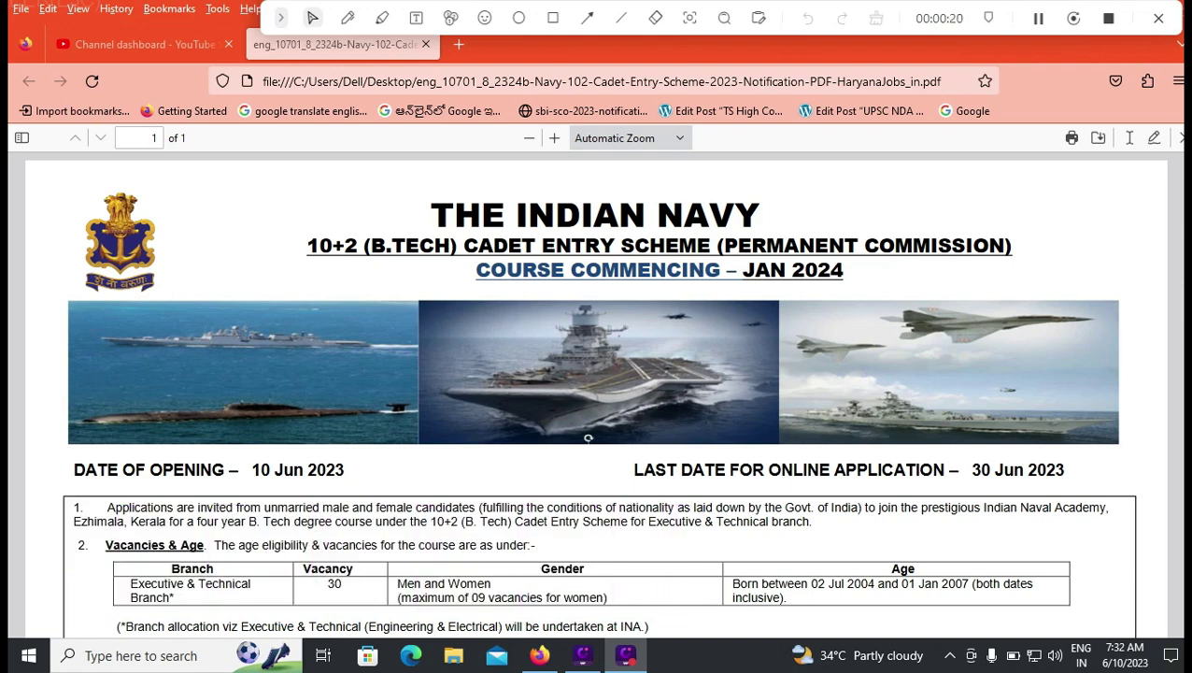
# Step: Read through the Indian Navy 10+2 (B.Tech) Cadet Entry notification, covering vacancies, age, eligibility conditions, selection procedure, training and how to apply
pyautogui.scroll(-2, 599, 392)
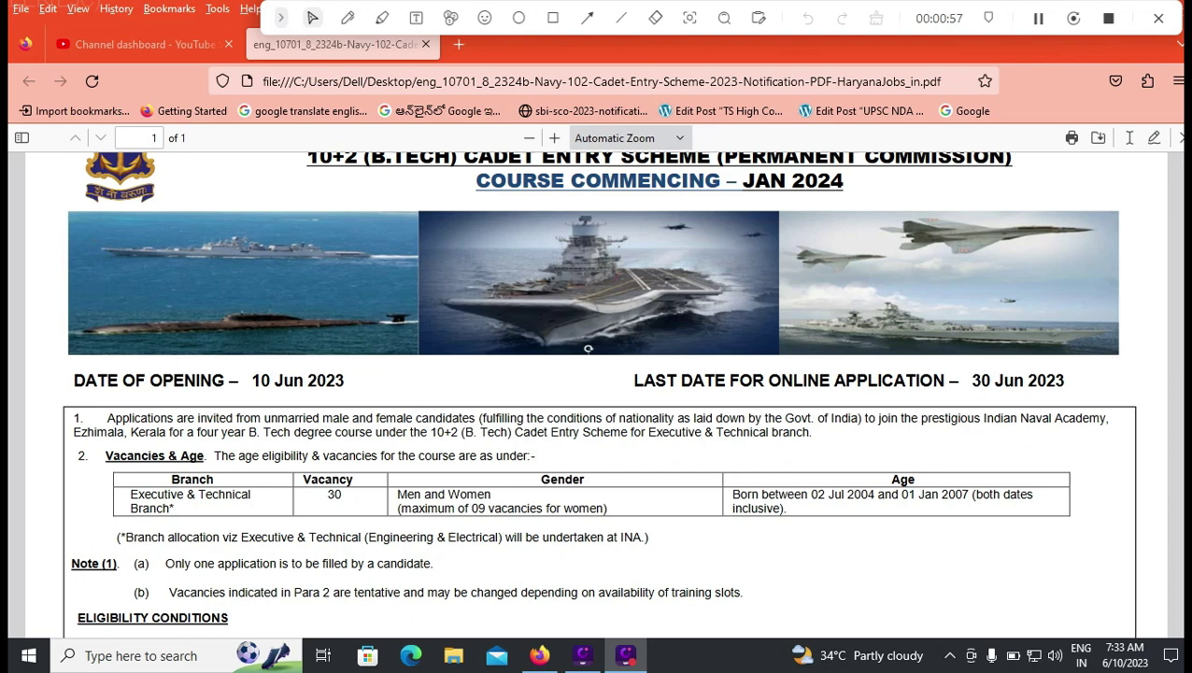
pyautogui.scroll(-2, 598, 389)
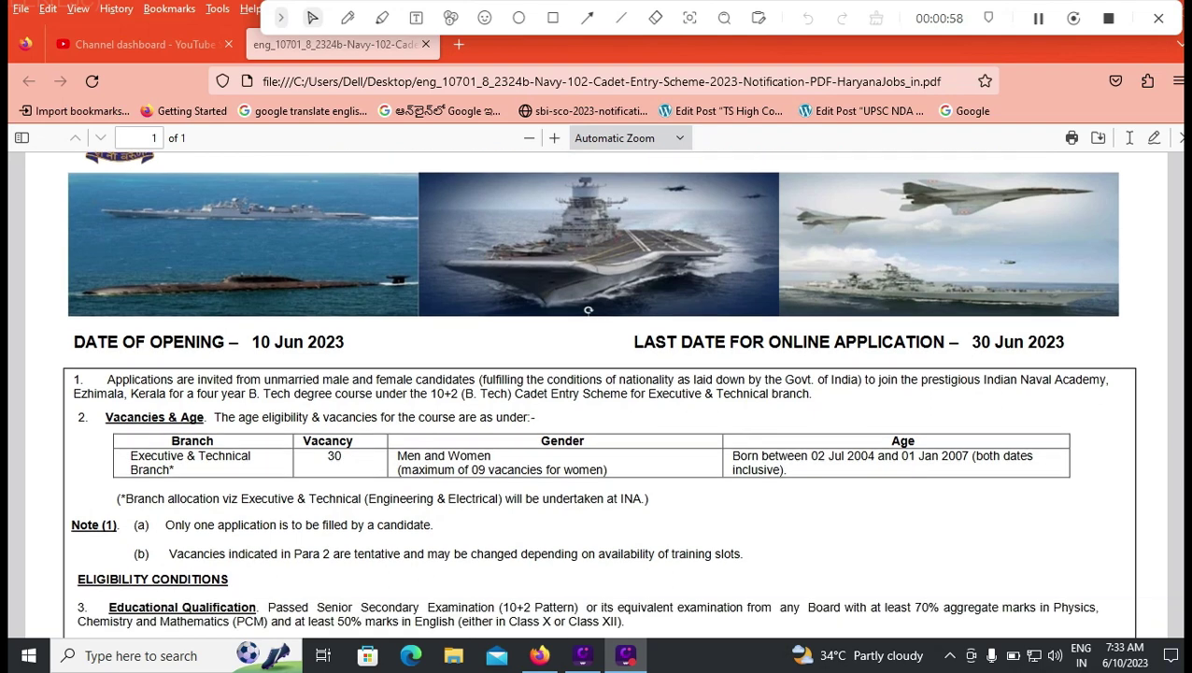
pyautogui.scroll(-2, 598, 394)
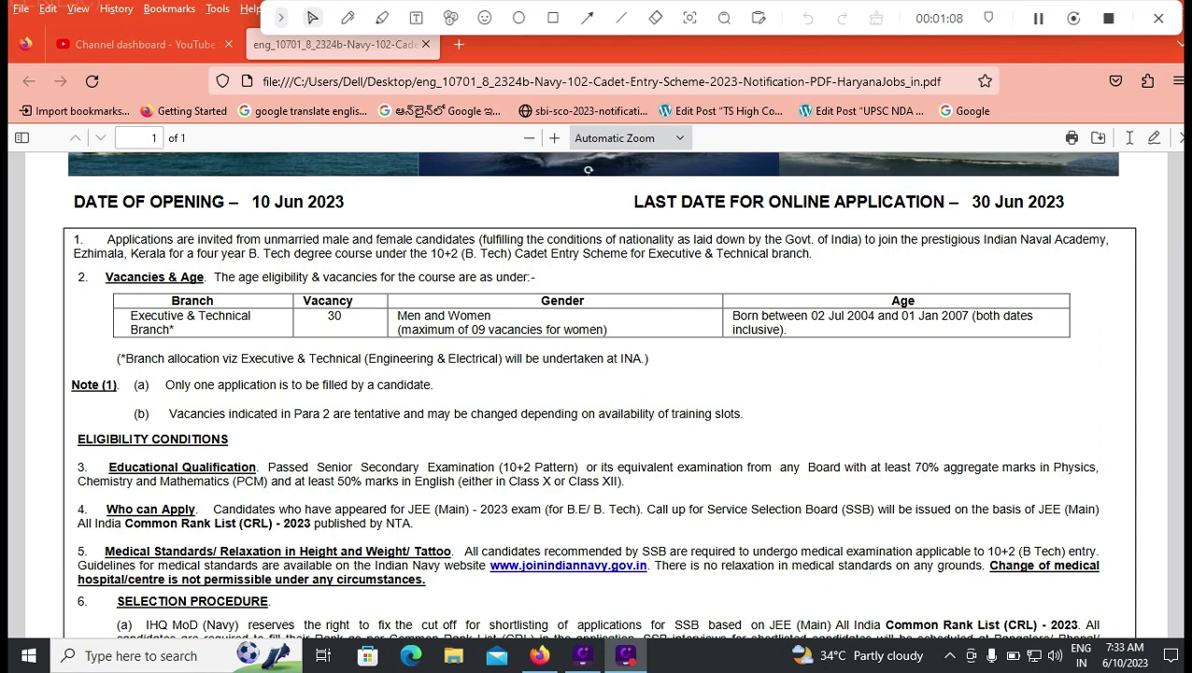
pyautogui.doubleClick(926, 466)
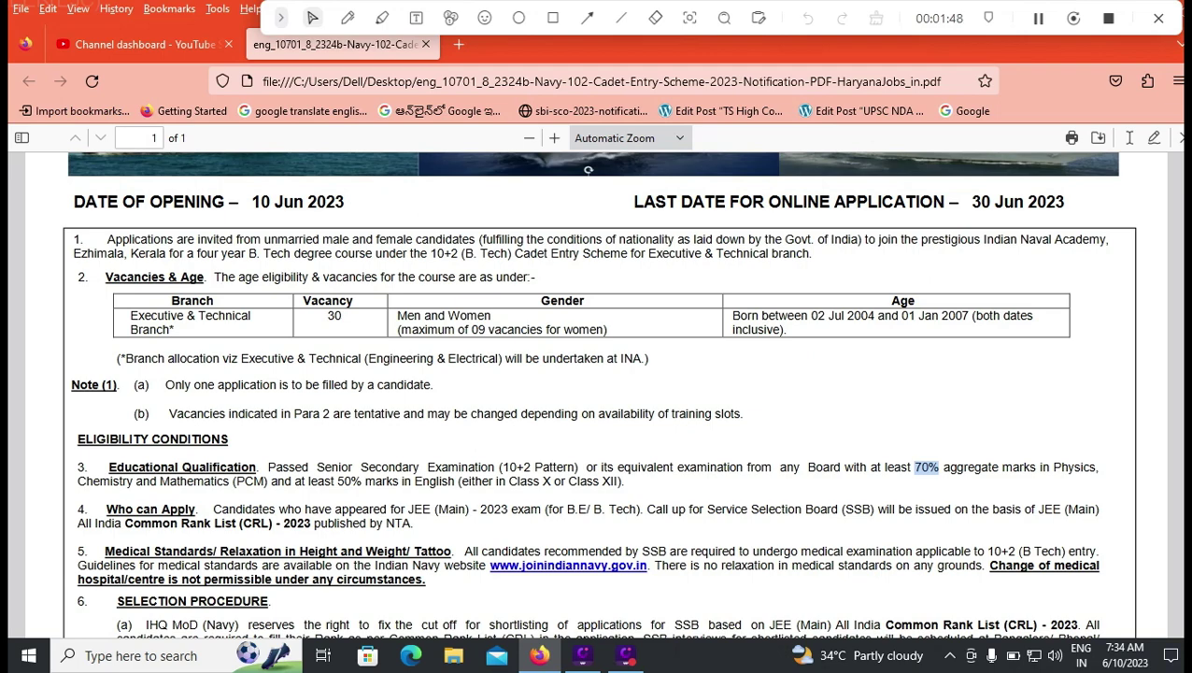
pyautogui.scroll(-3, 588, 169)
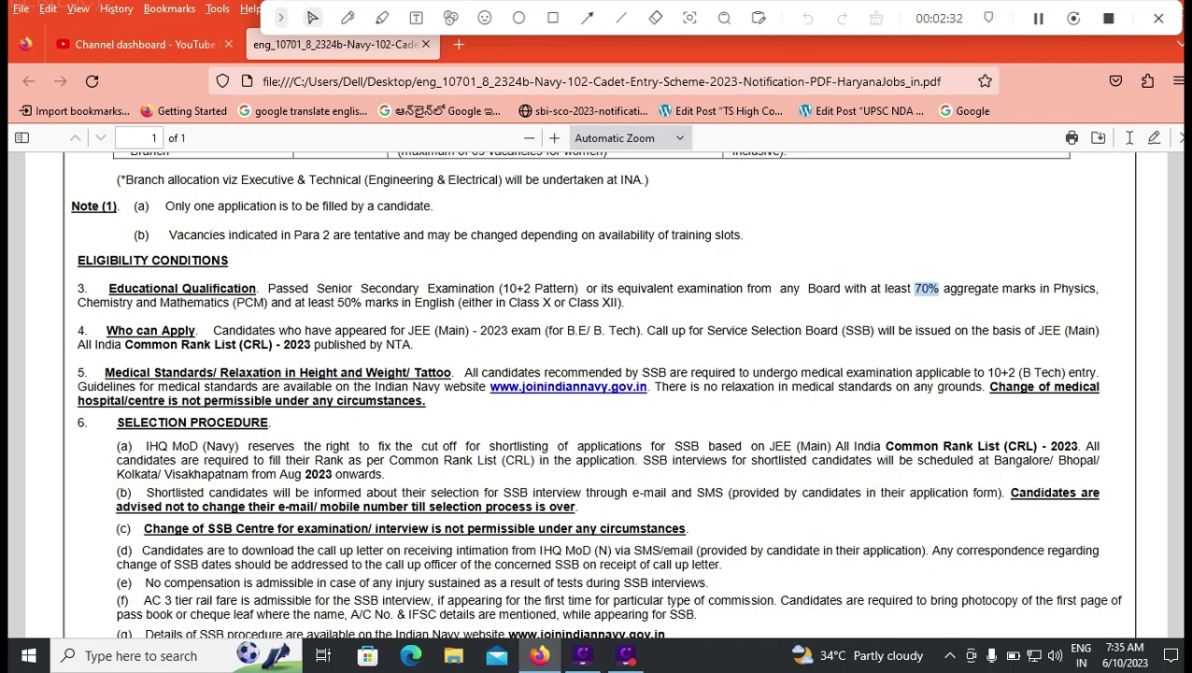
pyautogui.scroll(5, 588, 438)
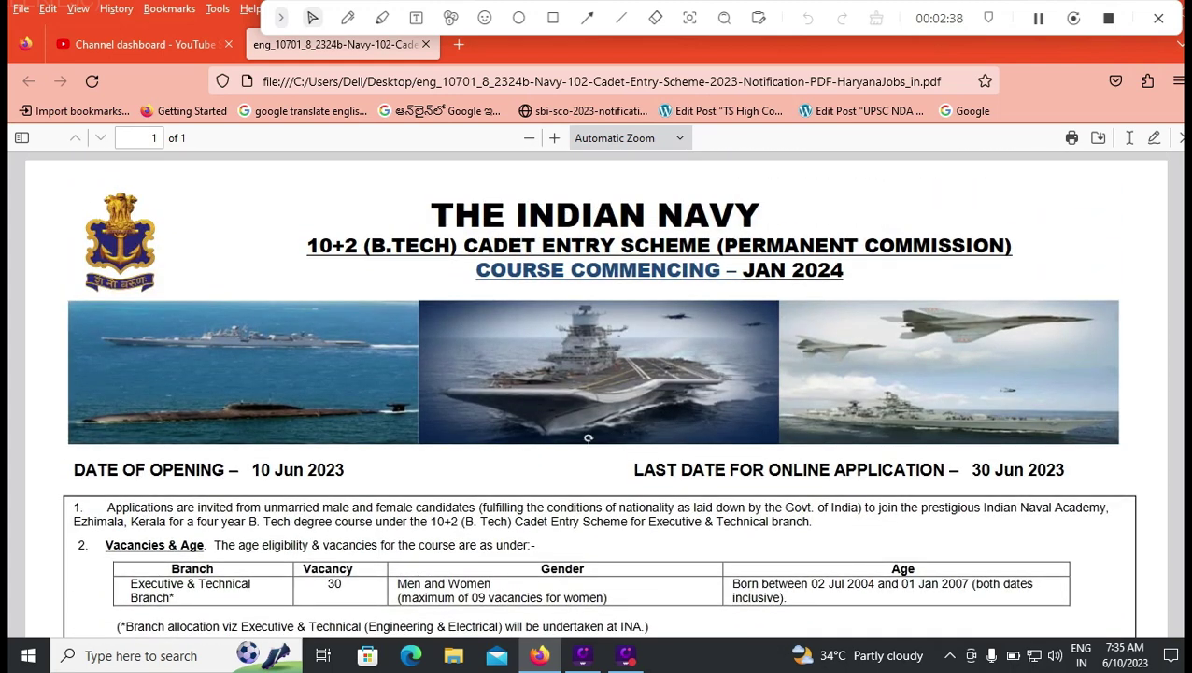
pyautogui.scroll(-3, 598, 393)
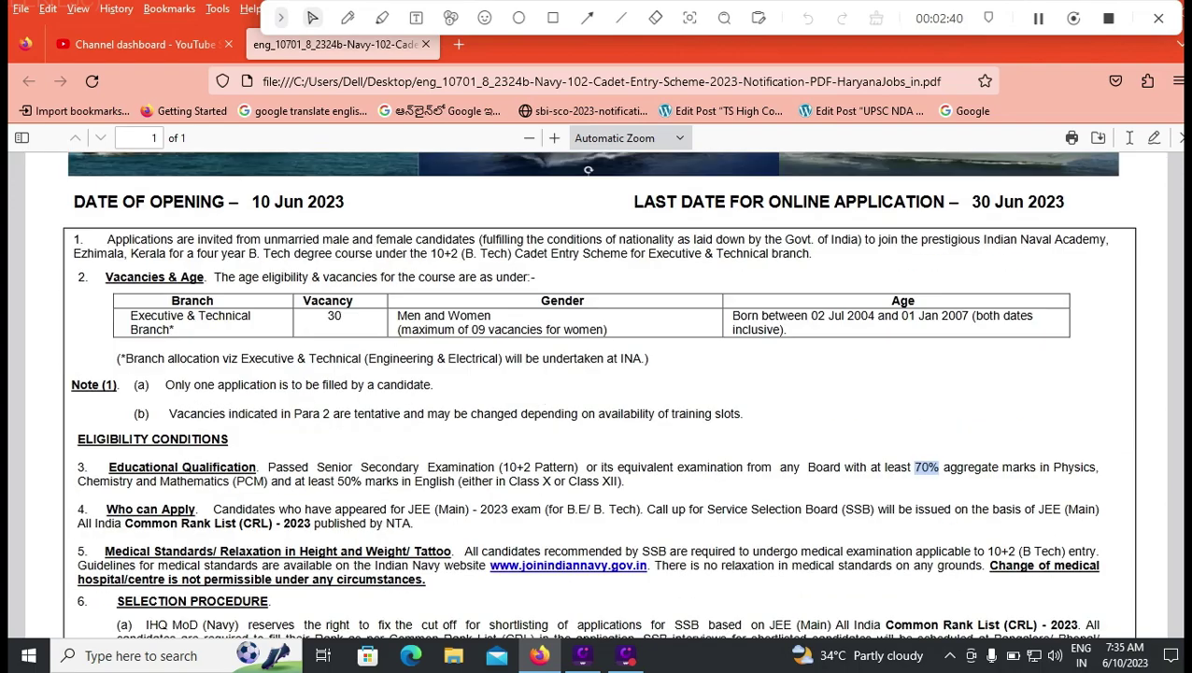
pyautogui.scroll(-3, 588, 169)
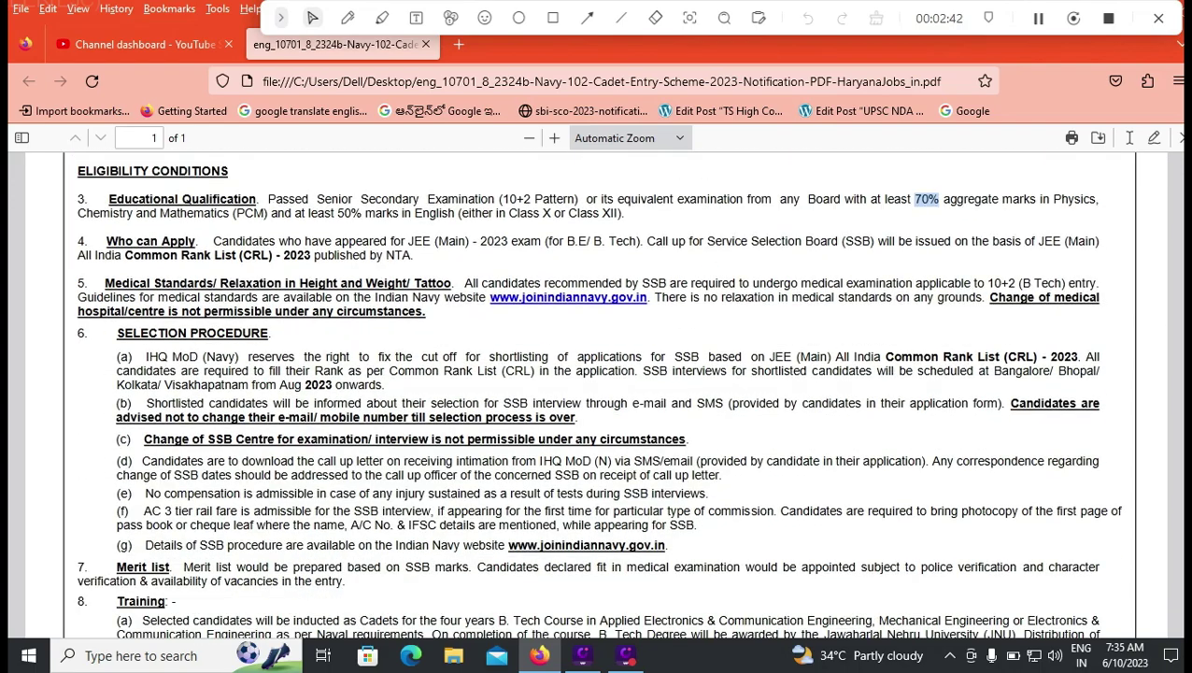
pyautogui.scroll(-3, 598, 393)
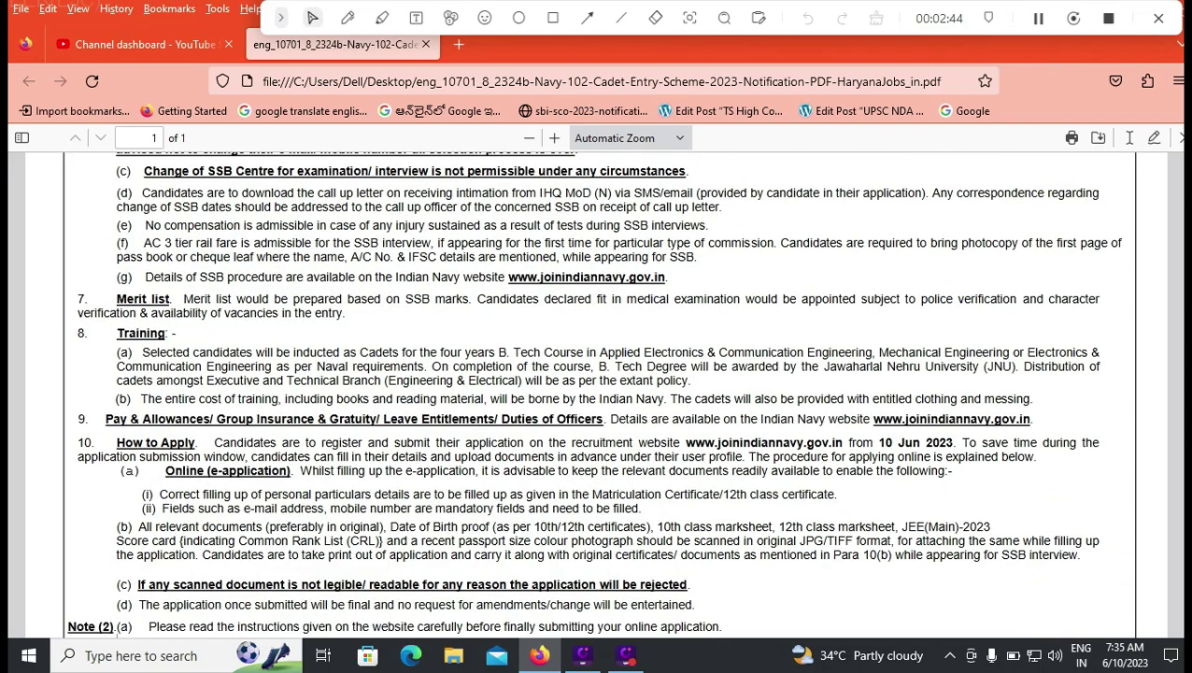
pyautogui.scroll(-4, 598, 392)
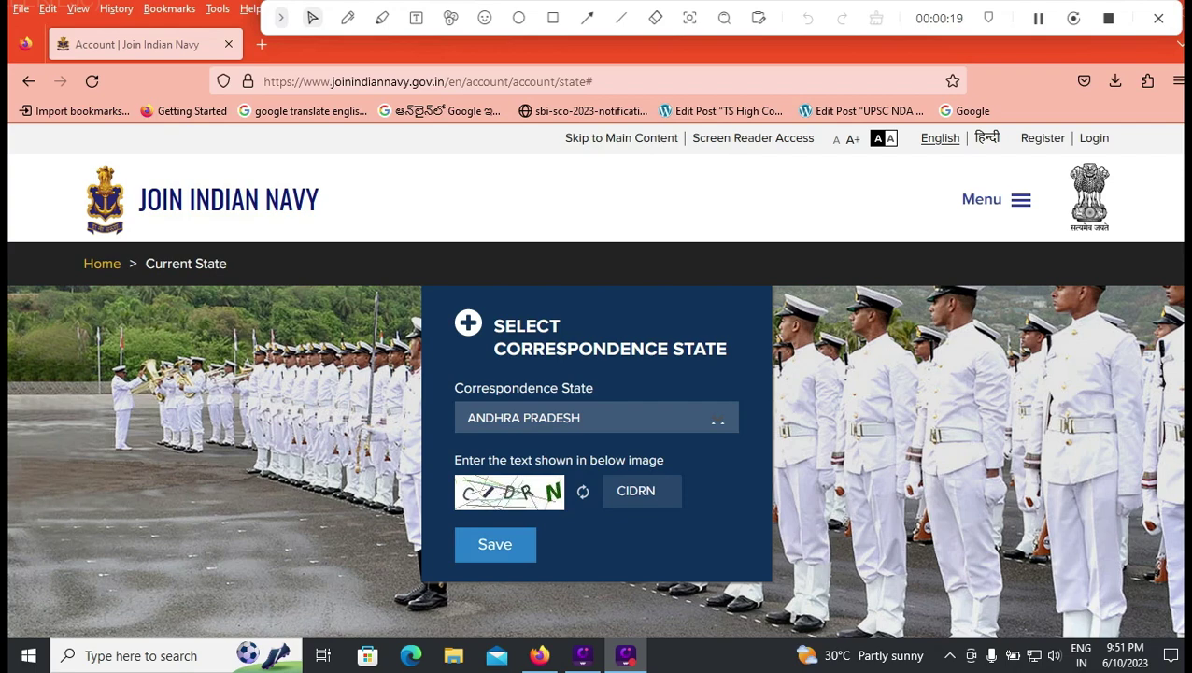
# Step: Save Andhra Pradesh as the correspondence state and start registering a new account without Aadhaar
pyautogui.click(495, 544)
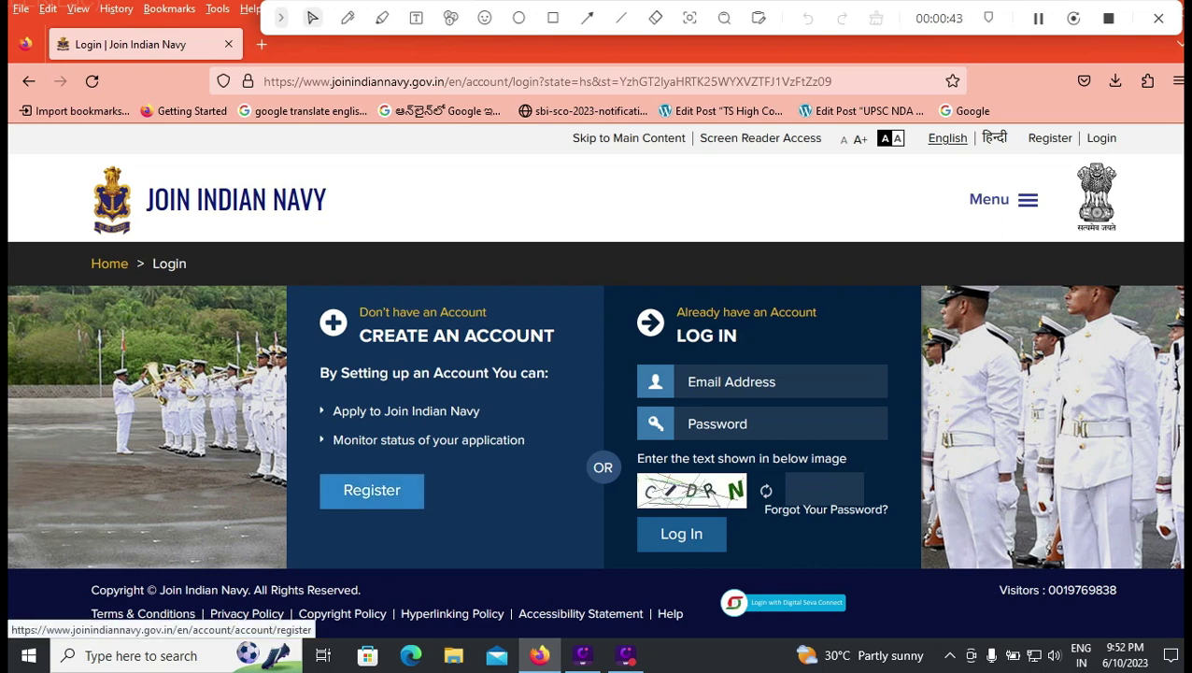
pyautogui.click(372, 490)
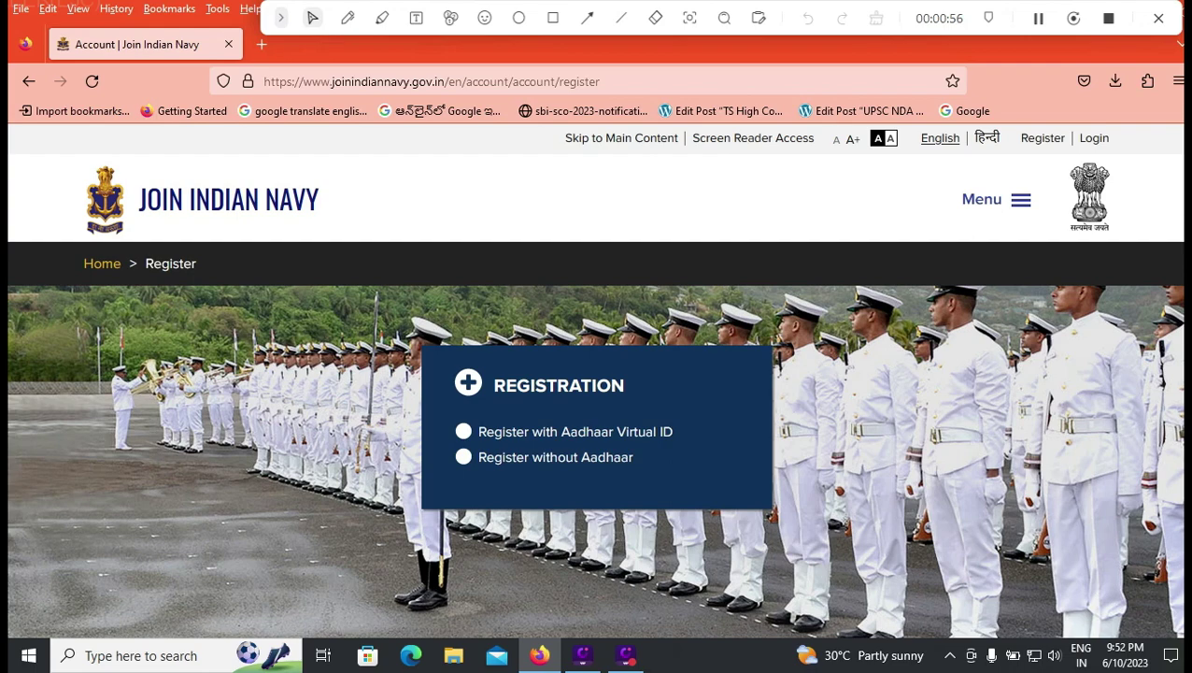
pyautogui.click(464, 457)
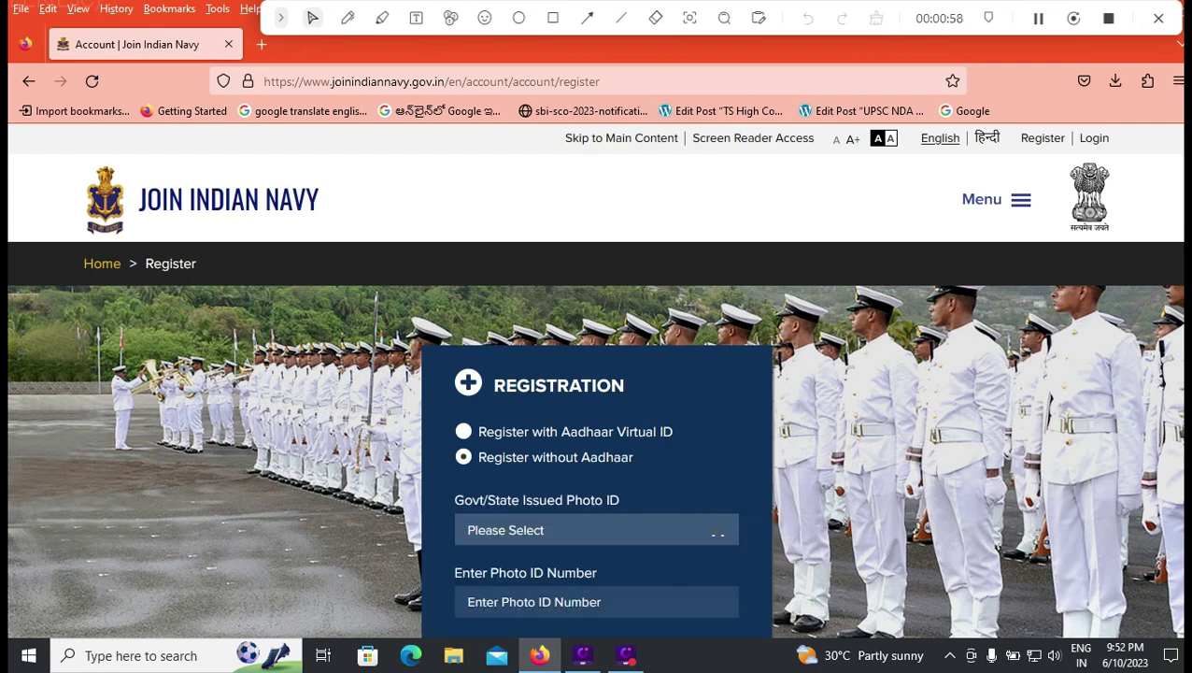
# Step: Choose PAN Card as the Govt/State issued photo ID and save the registration choice
pyautogui.scroll(-2, 596, 379)
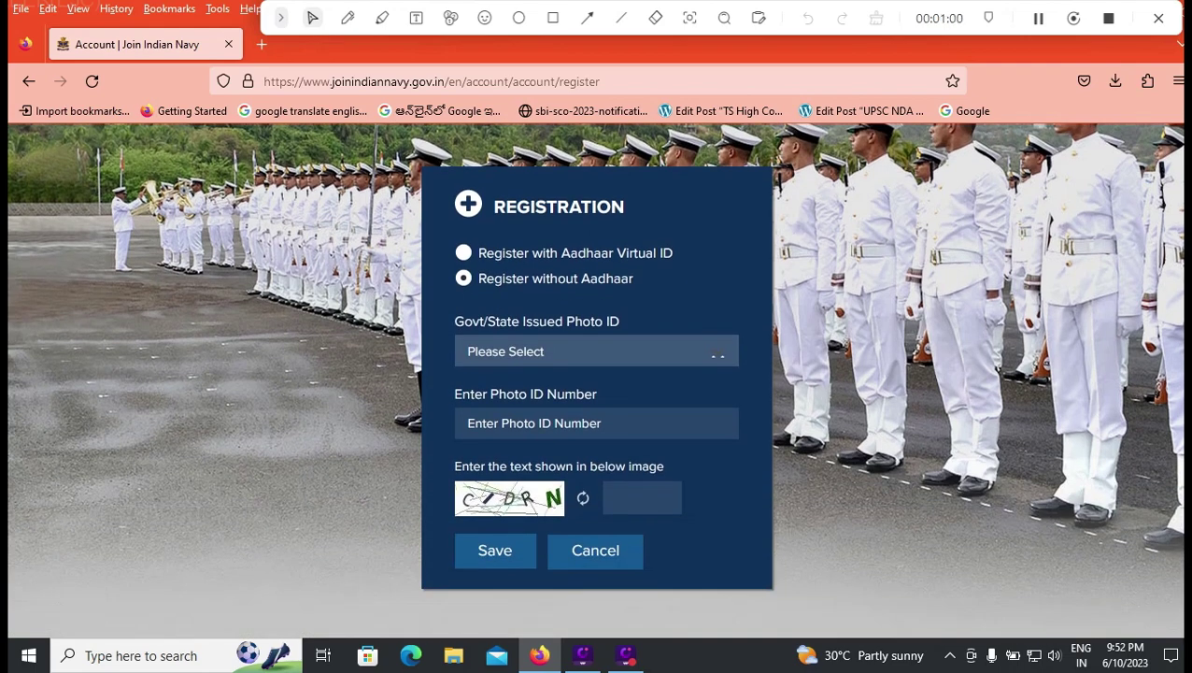
pyautogui.click(718, 353)
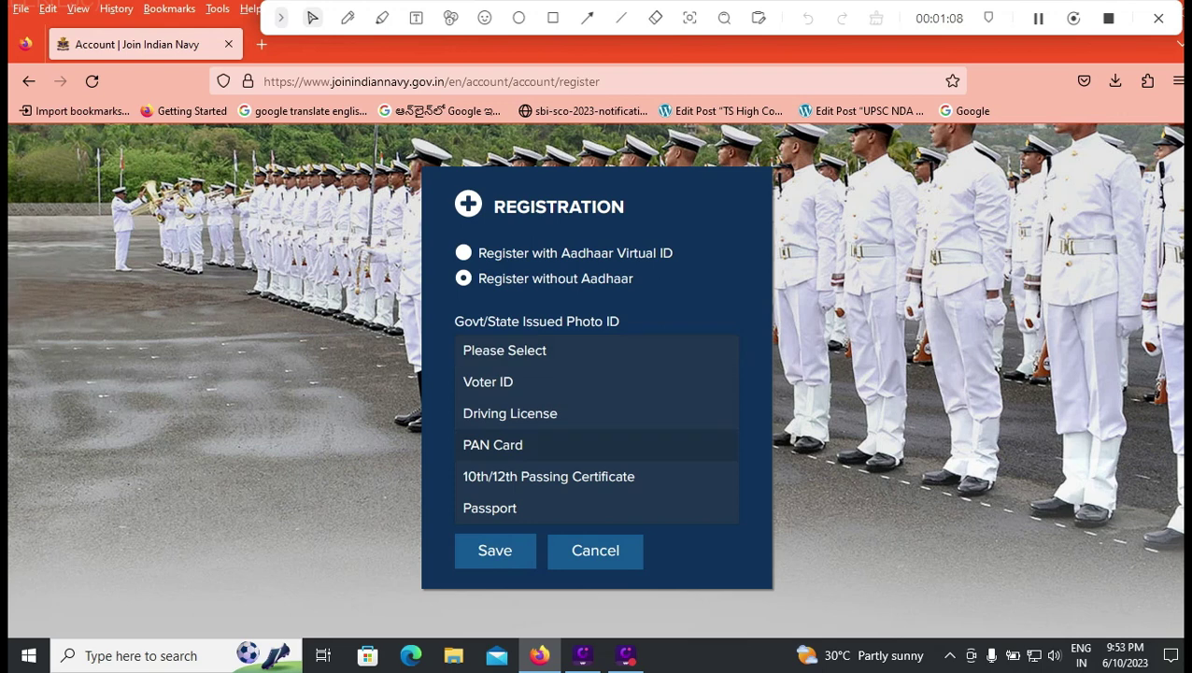
pyautogui.click(505, 445)
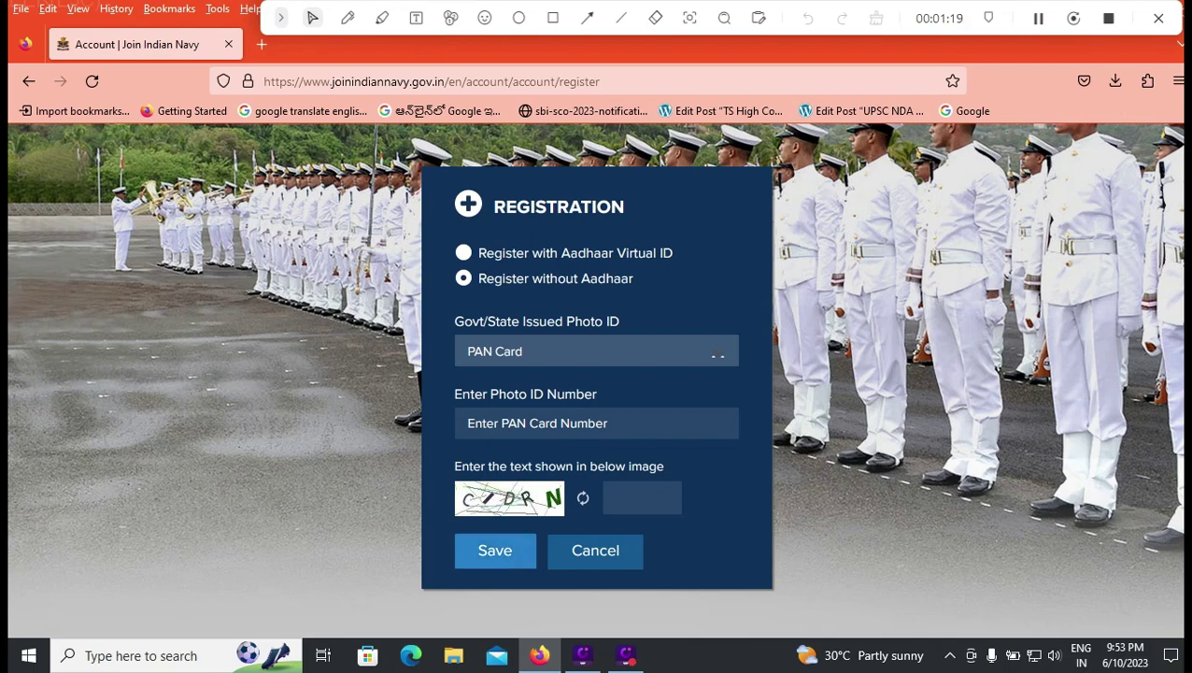
pyautogui.click(495, 550)
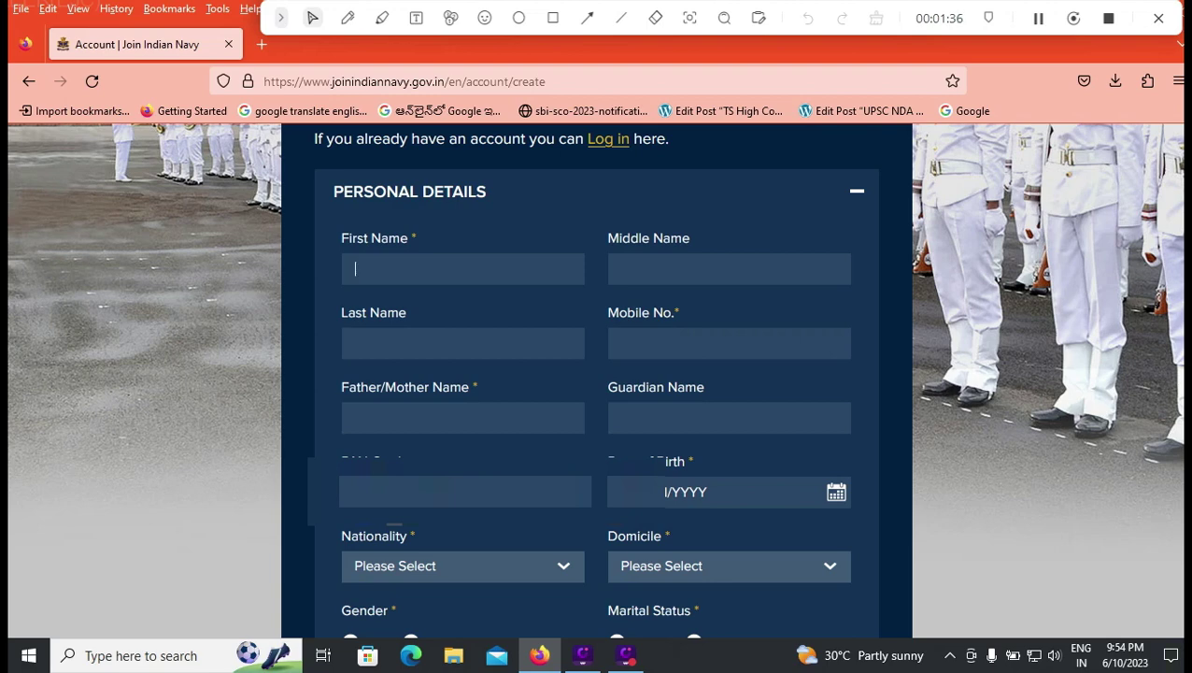
# Step: Set the nationality to Indian and the domicile to Andhra Pradesh in the personal details
pyautogui.click(729, 343)
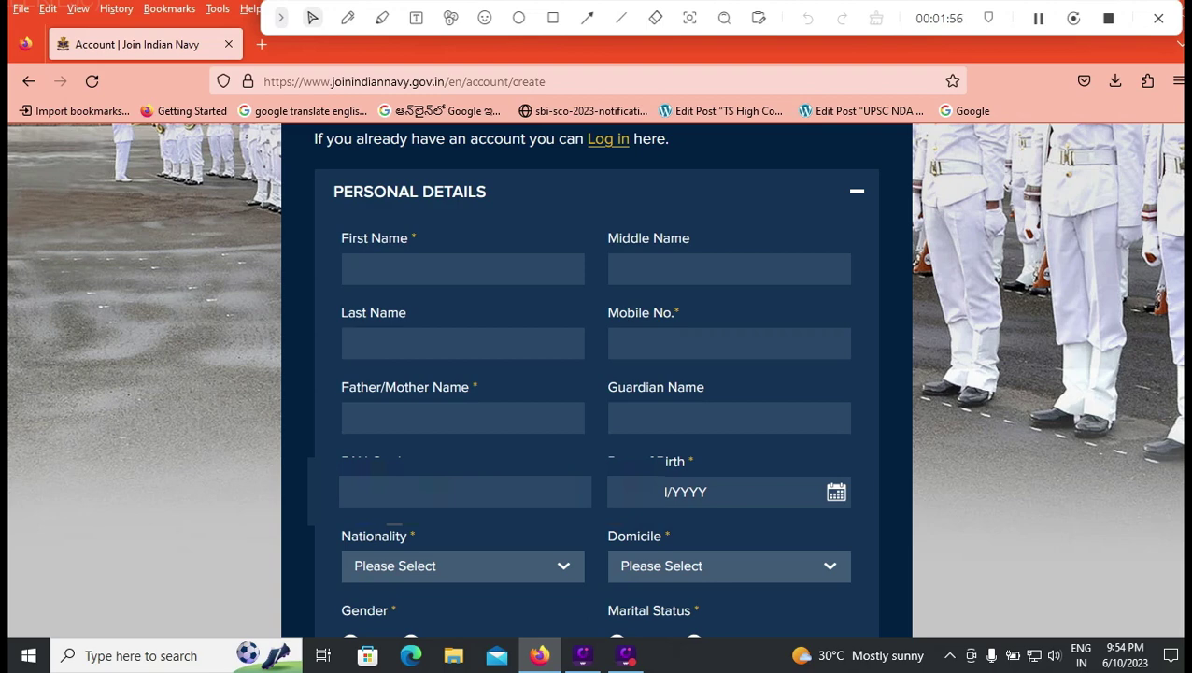
pyautogui.click(836, 493)
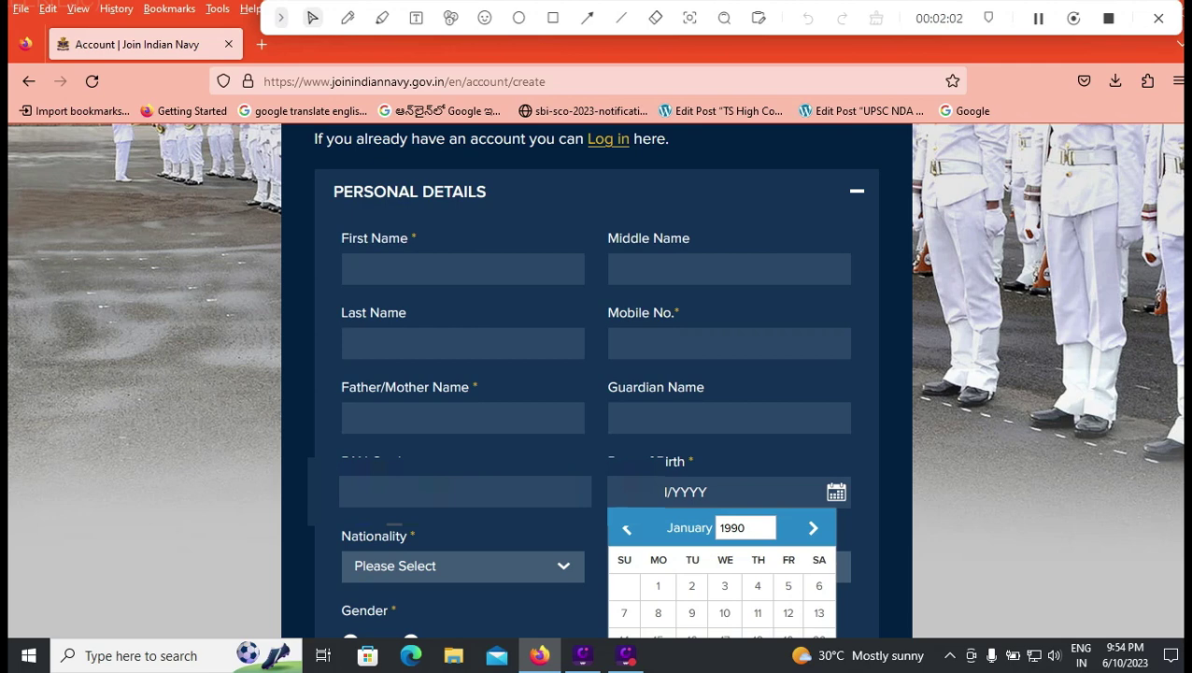
pyautogui.click(462, 565)
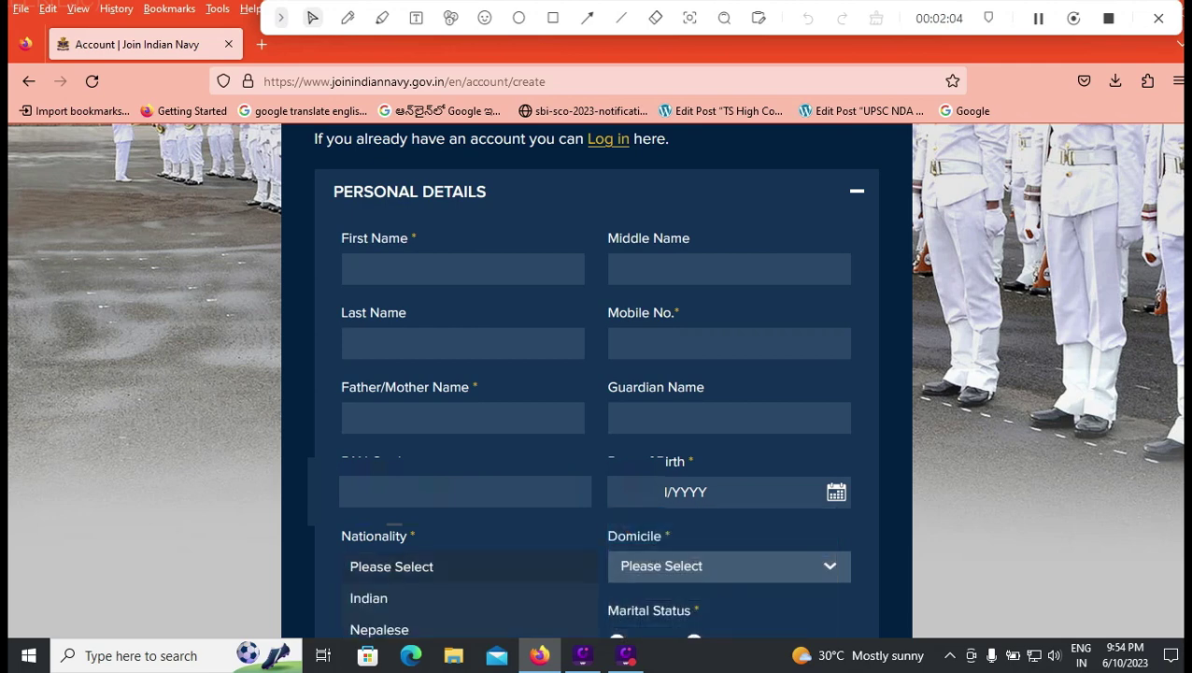
pyautogui.click(368, 598)
pyautogui.click(729, 565)
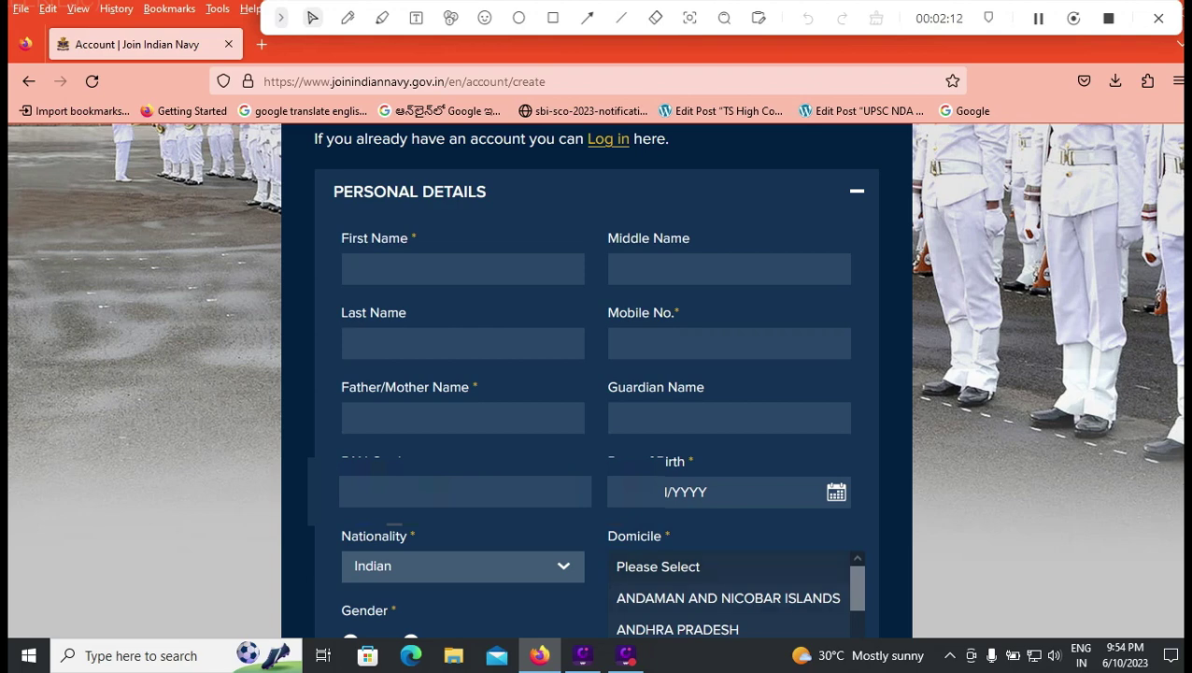
pyautogui.click(677, 628)
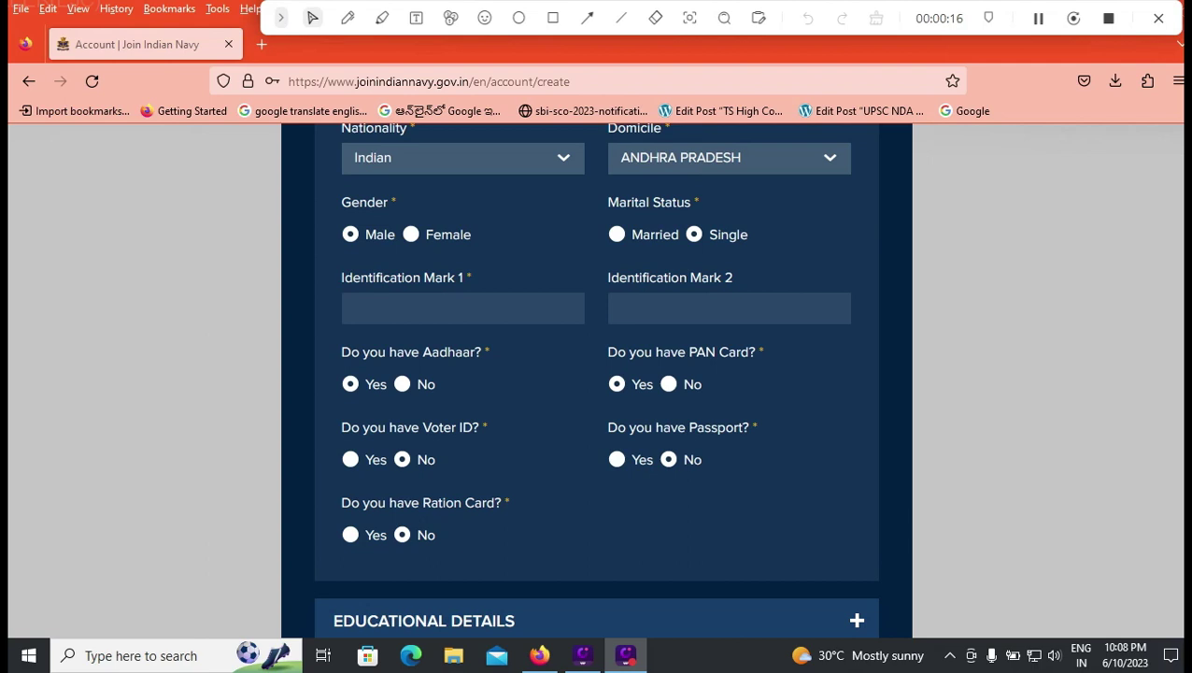
# Step: Expand the educational details and set the highest qualification to B.Tech and the highest stream to Computer Science
pyautogui.click(357, 308)
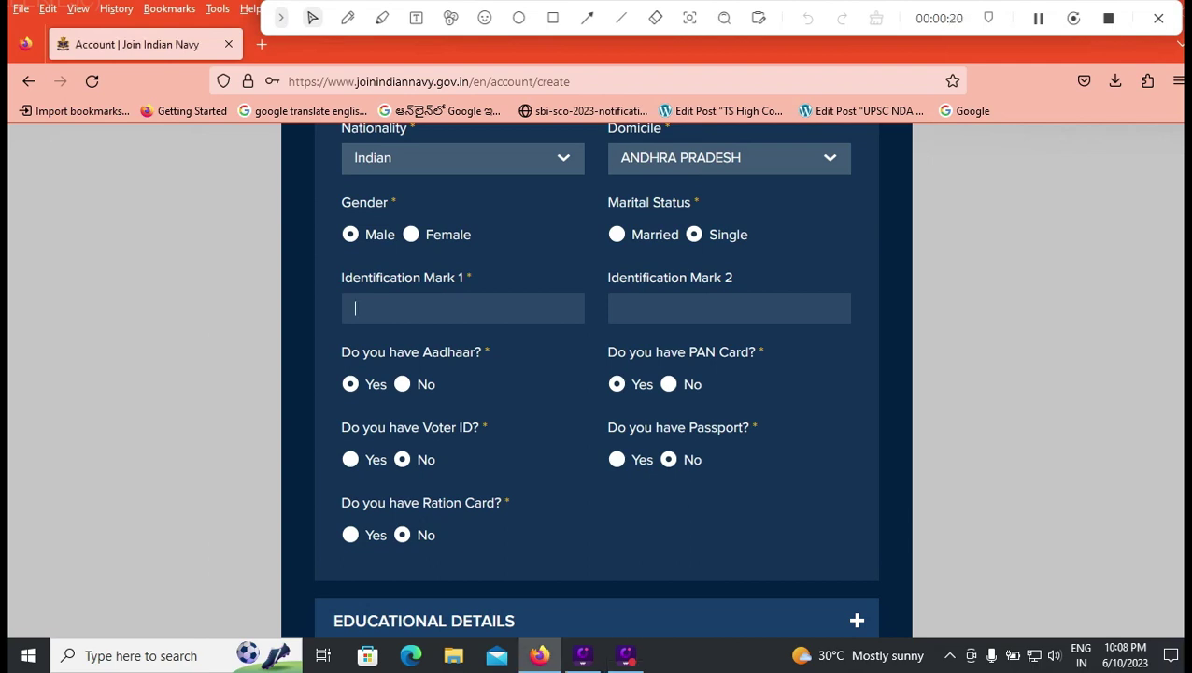
pyautogui.scroll(-1, 596, 373)
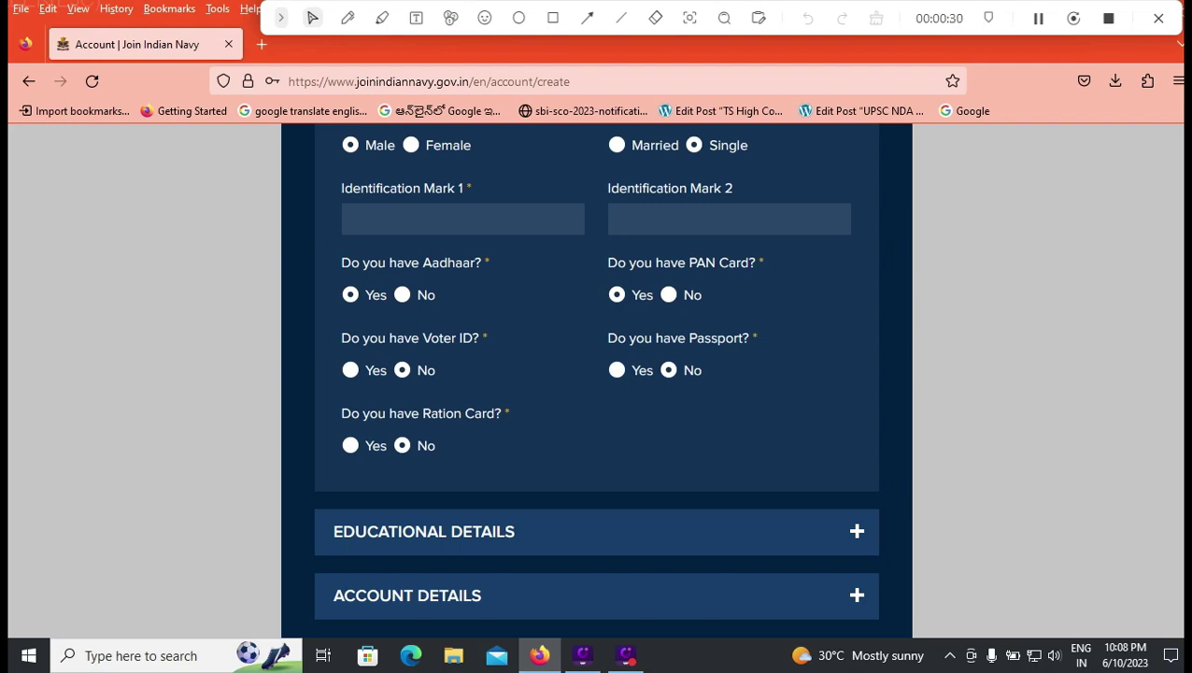
pyautogui.scroll(-2, 597, 380)
pyautogui.click(857, 353)
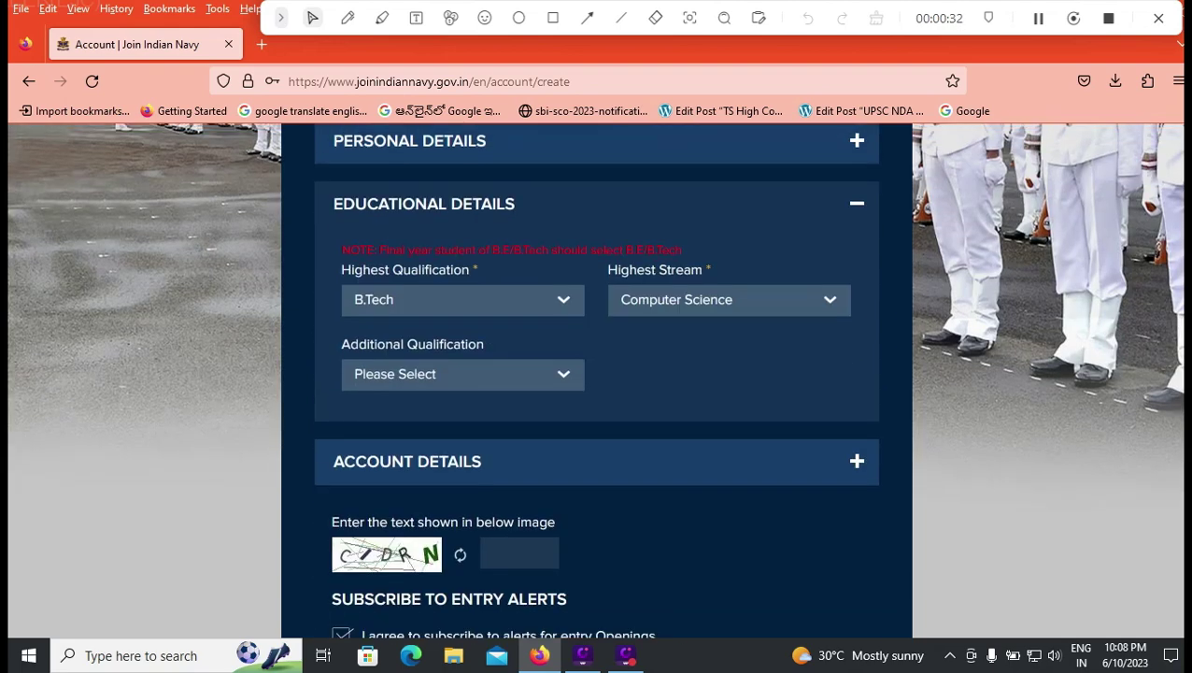
pyautogui.click(463, 309)
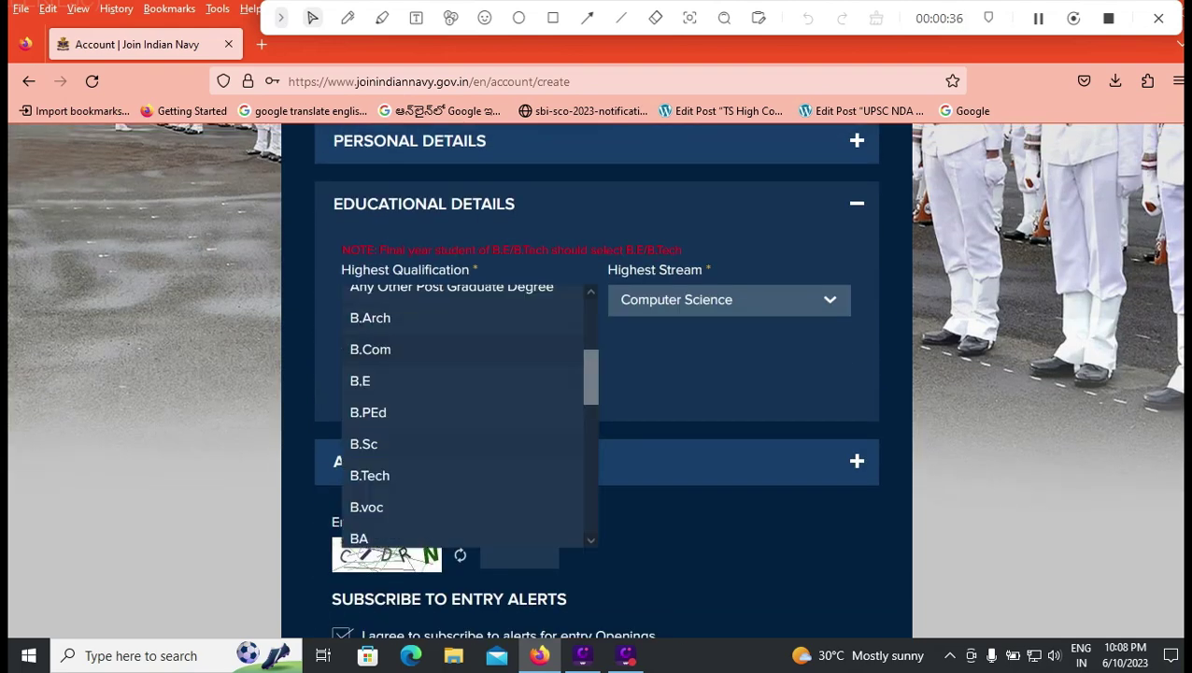
pyautogui.click(370, 475)
pyautogui.click(719, 299)
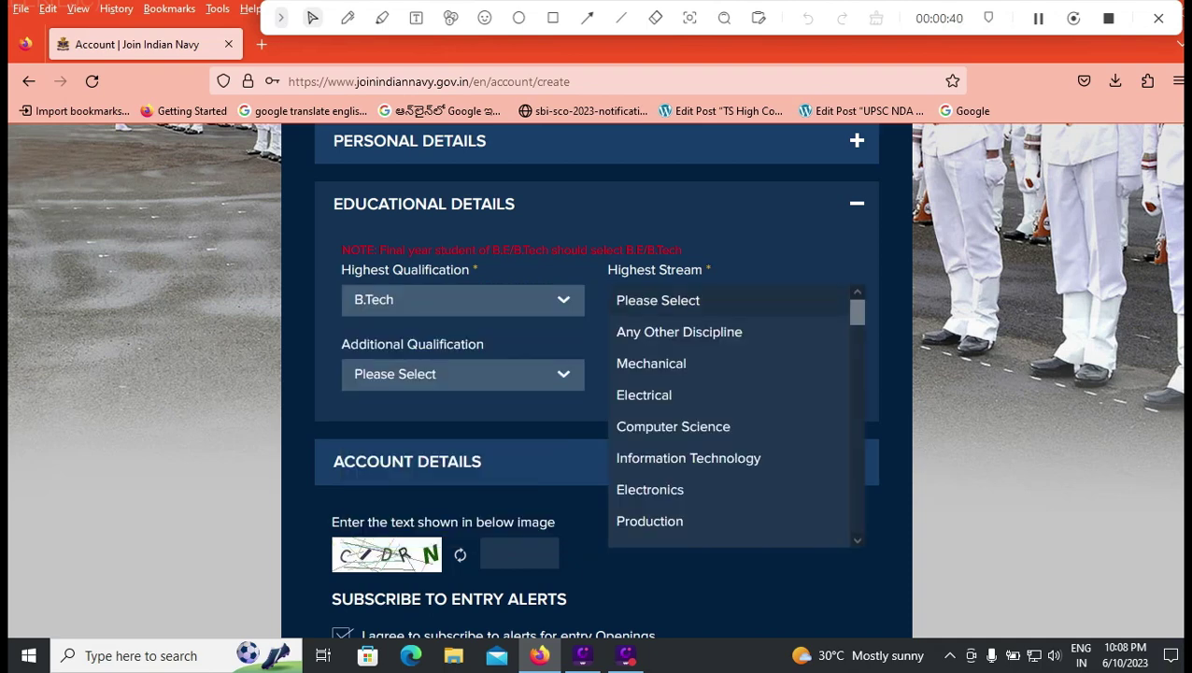
pyautogui.click(673, 426)
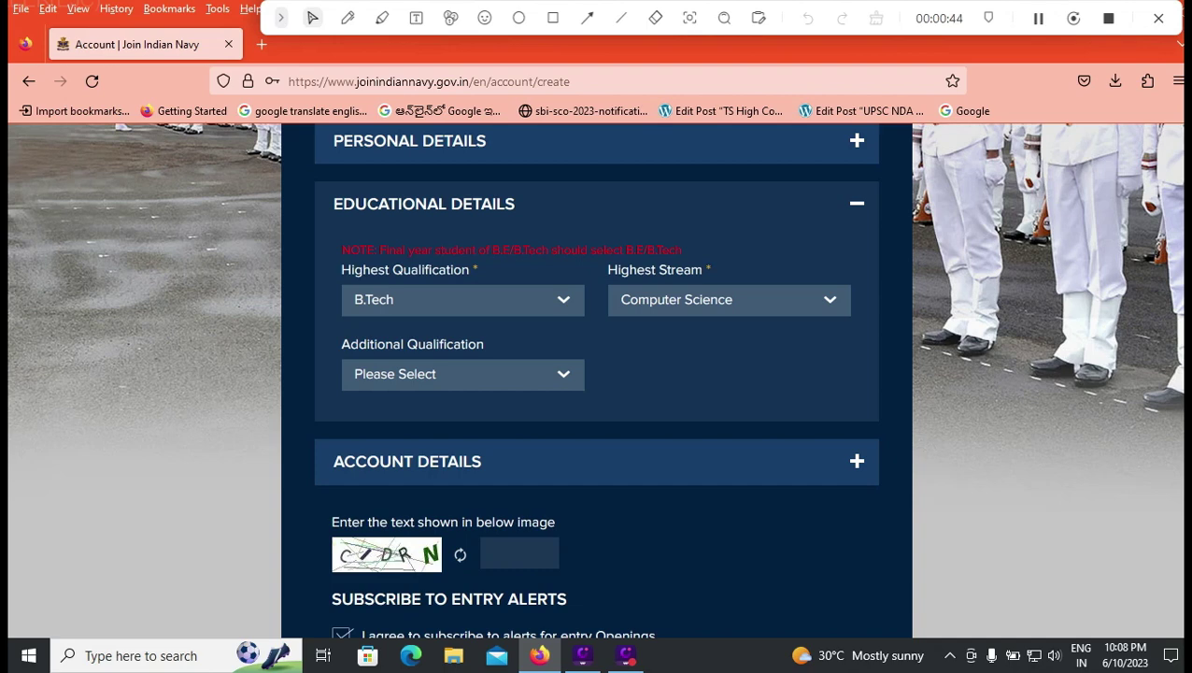
pyautogui.click(463, 374)
pyautogui.click(462, 374)
# Step: Expand the account details and go through the email, confirm password and image text fields
pyautogui.scroll(-2, 596, 392)
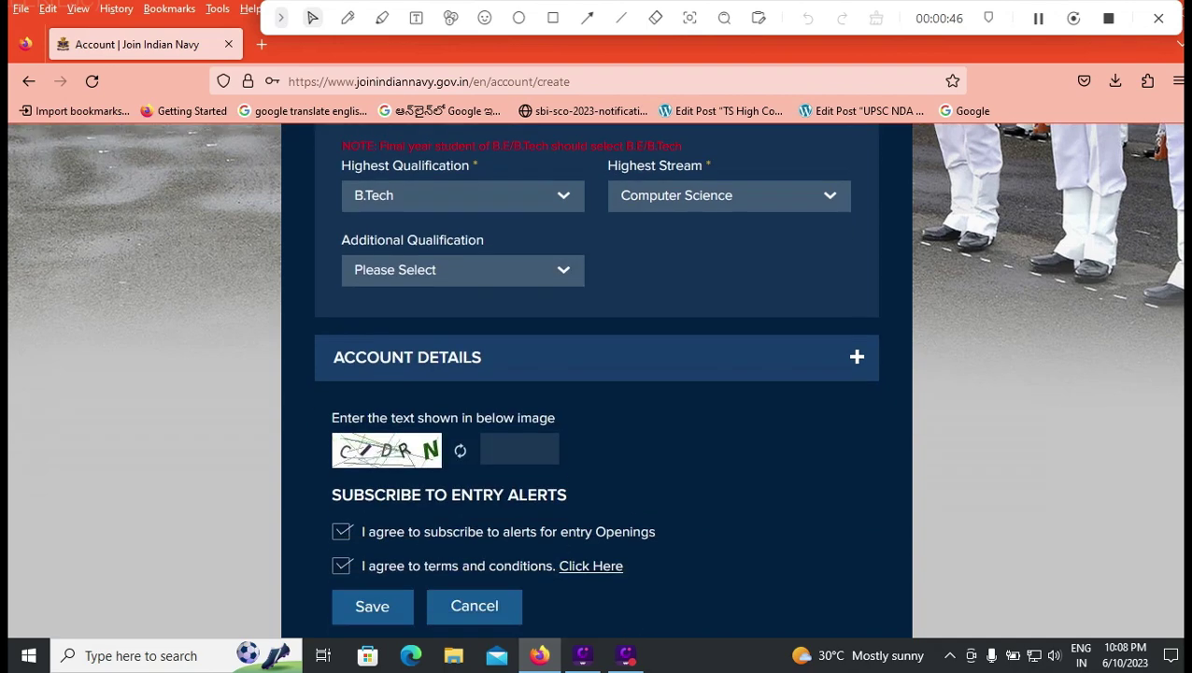
pyautogui.scroll(-1, 597, 374)
pyautogui.click(857, 282)
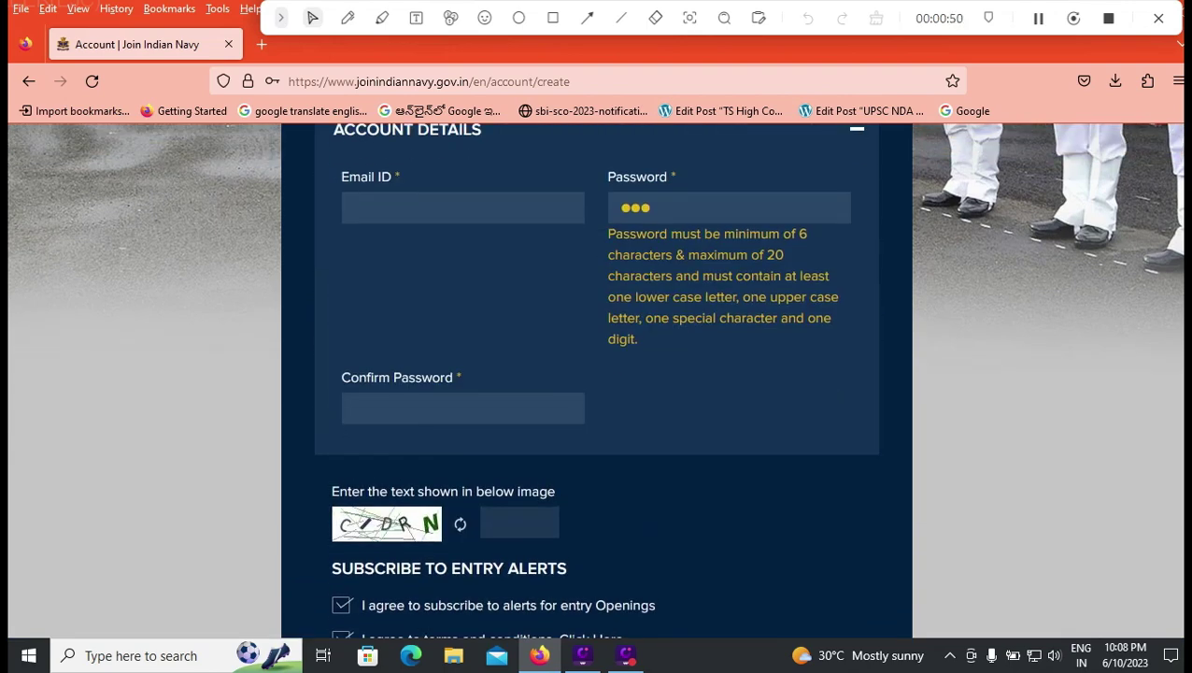
pyautogui.click(355, 206)
pyautogui.press('Escape')
pyautogui.click(462, 408)
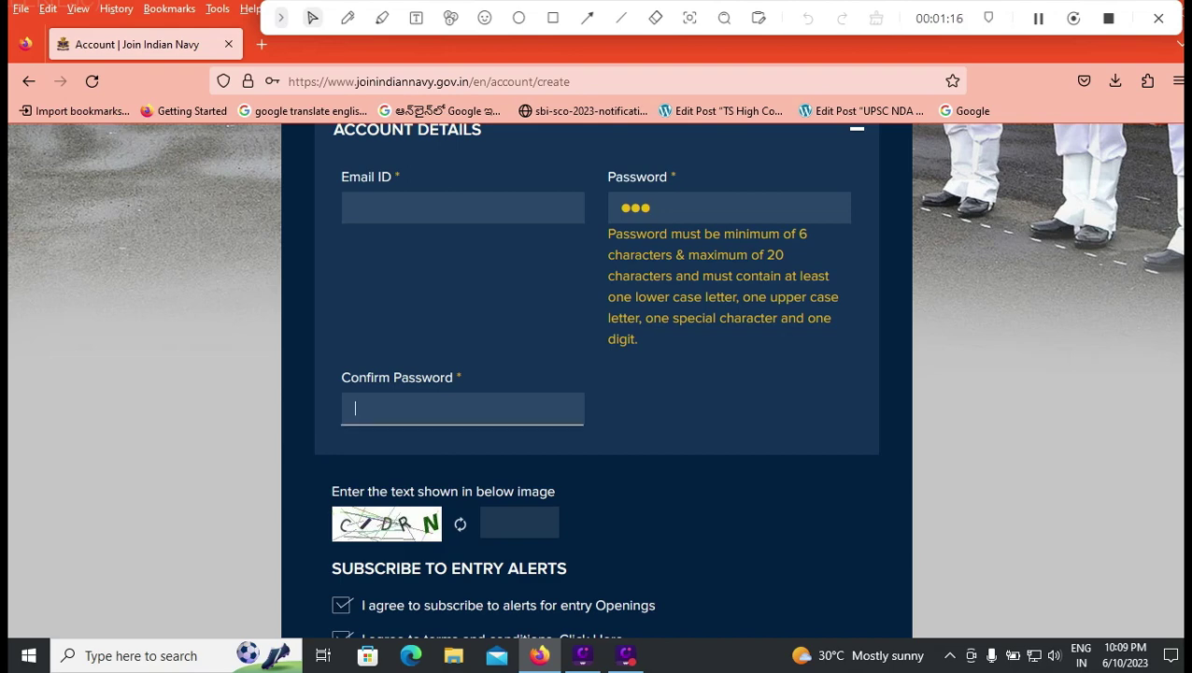
pyautogui.click(520, 523)
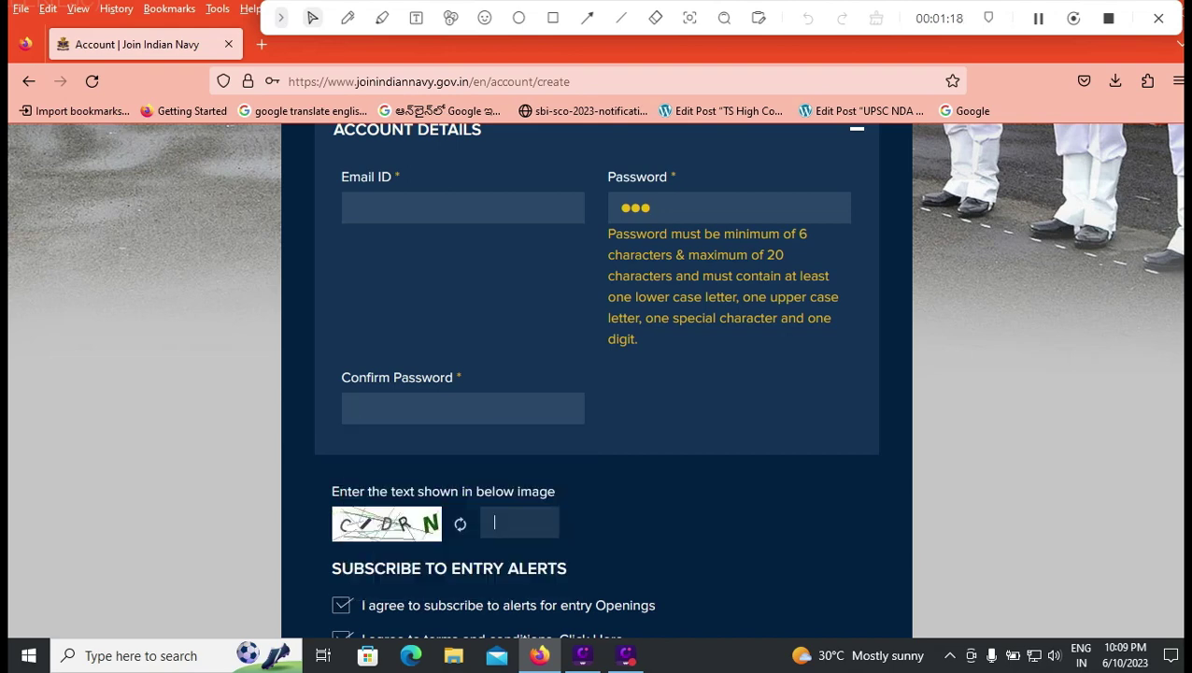
pyautogui.scroll(-2, 597, 379)
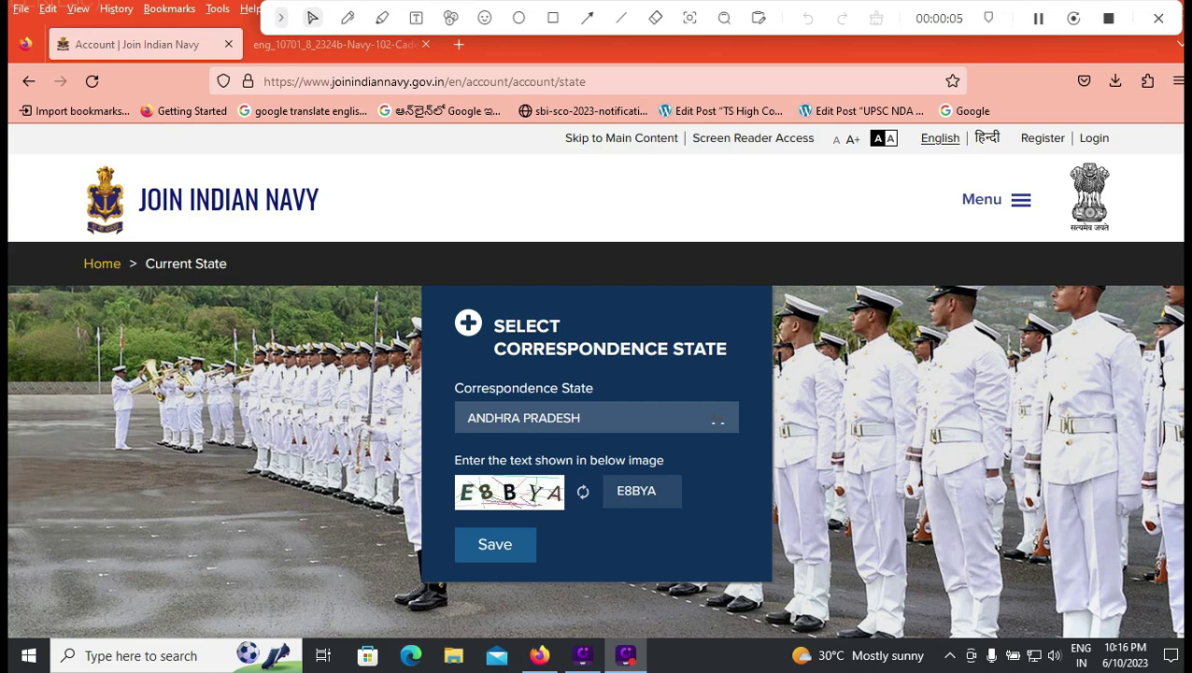
# Step: Save Andhra Pradesh as the correspondence state and activate the email address field of the existing-account login
pyautogui.click(495, 544)
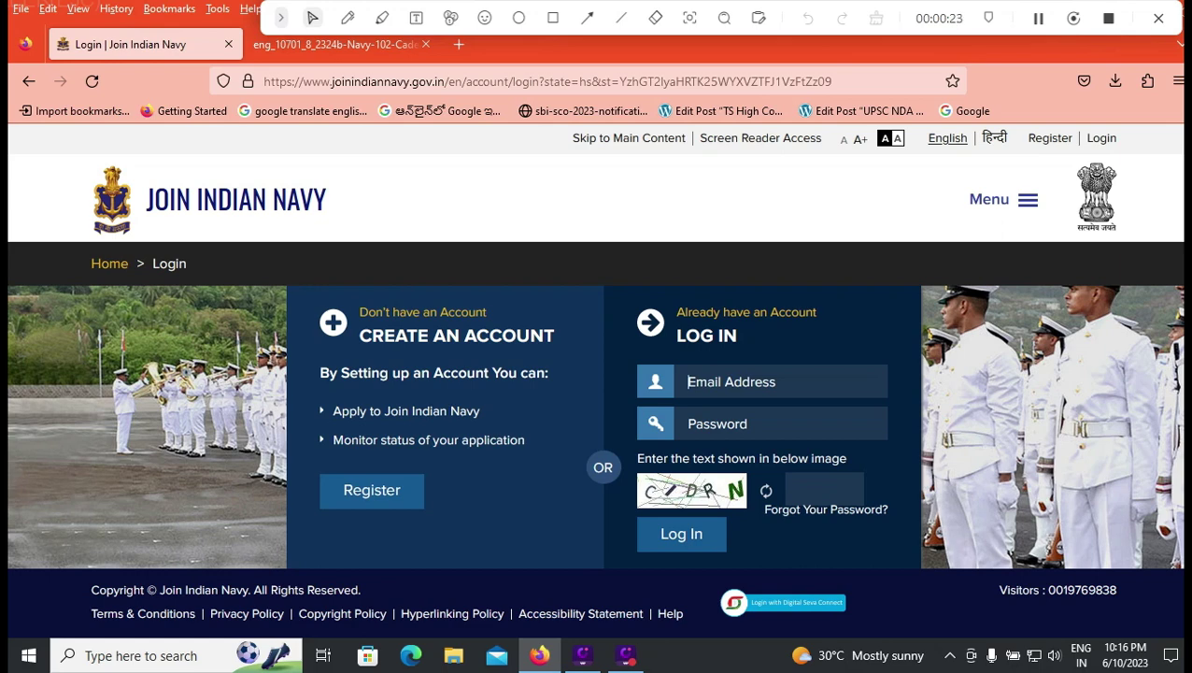
pyautogui.click(688, 381)
pyautogui.press('Escape')
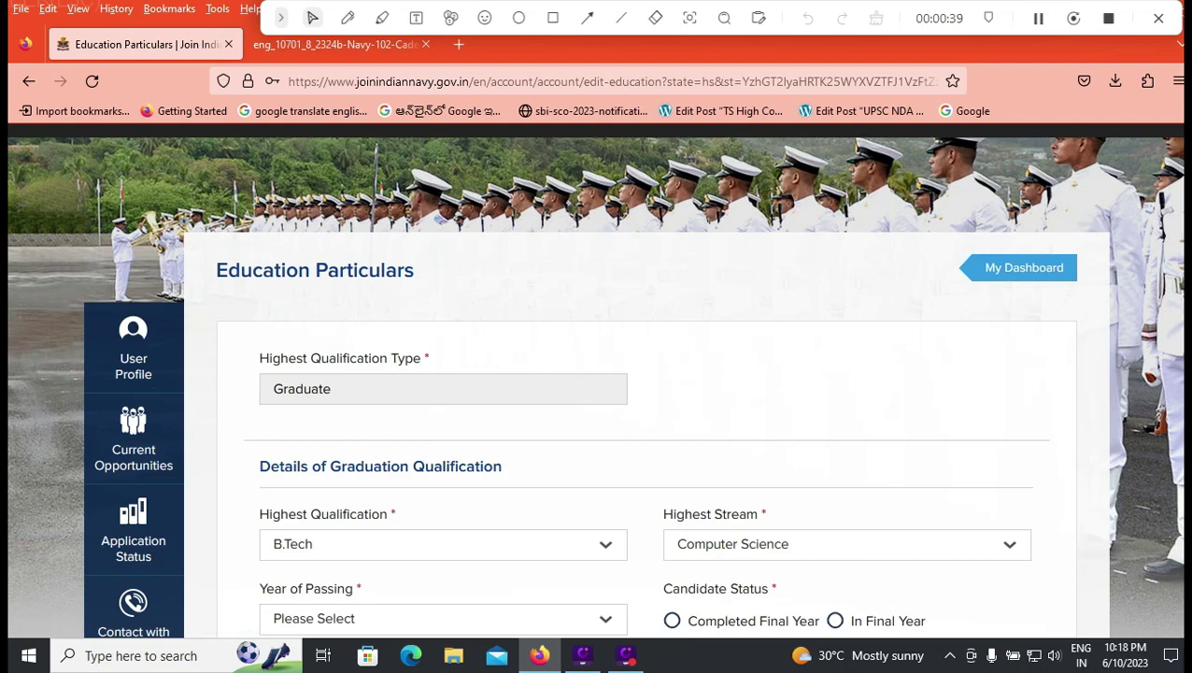
# Step: Set the graduation year of passing to 2021 and the candidate status to Completed Final Year
pyautogui.scroll(-1, 597, 374)
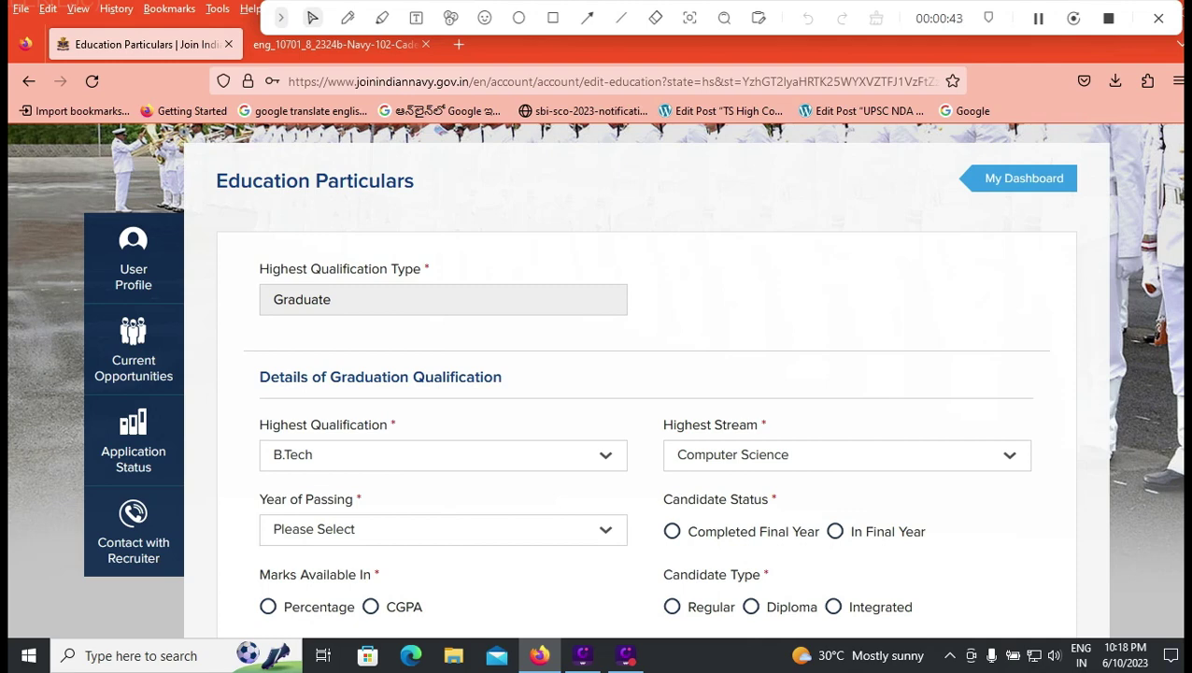
pyautogui.click(443, 529)
pyautogui.scroll(-1, 443, 533)
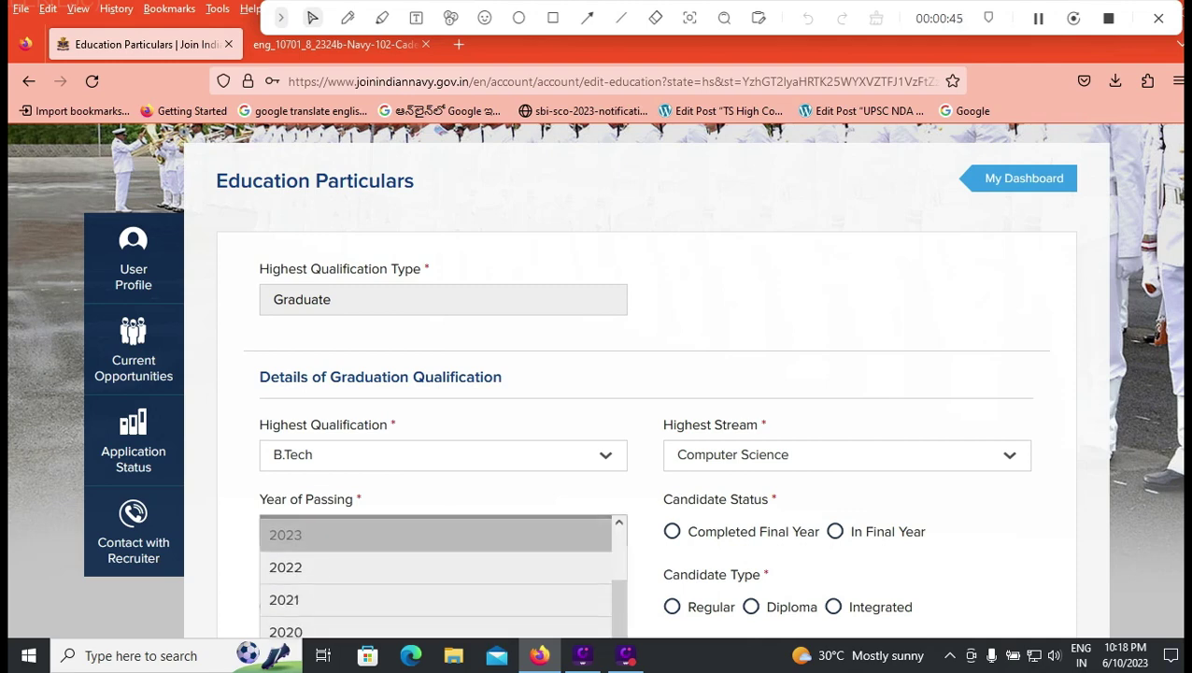
pyautogui.click(436, 599)
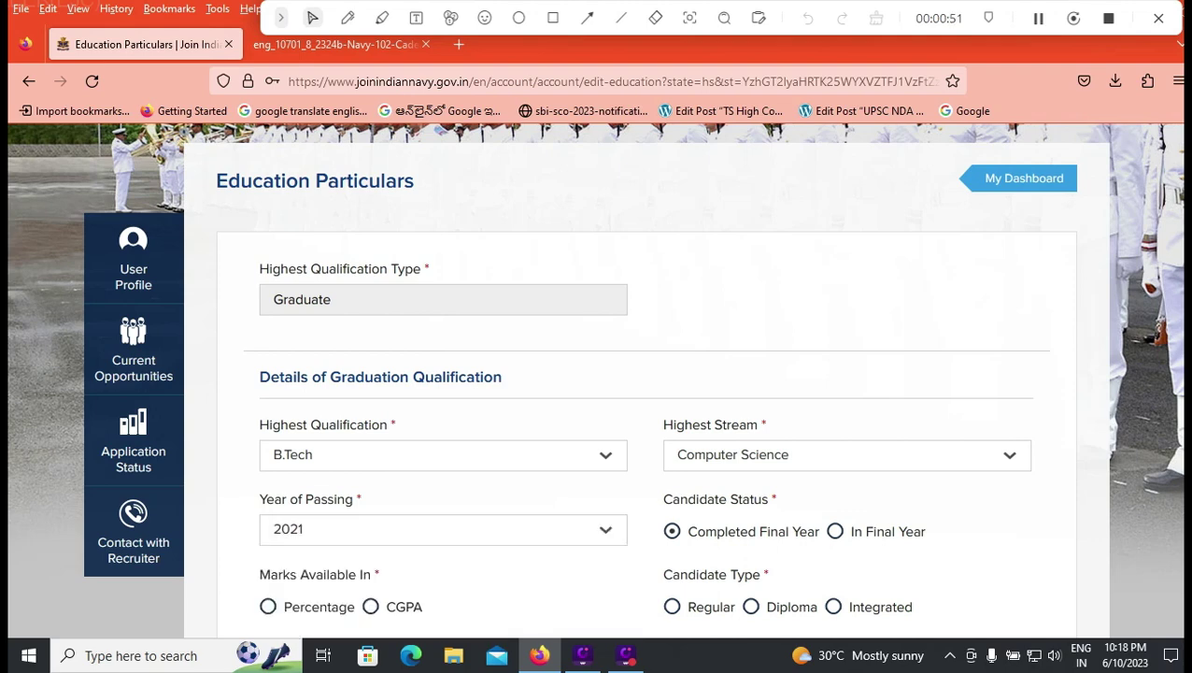
# Step: Set the graduation marks to be given in CGPA and the candidate type to Regular
pyautogui.scroll(-2, 596, 374)
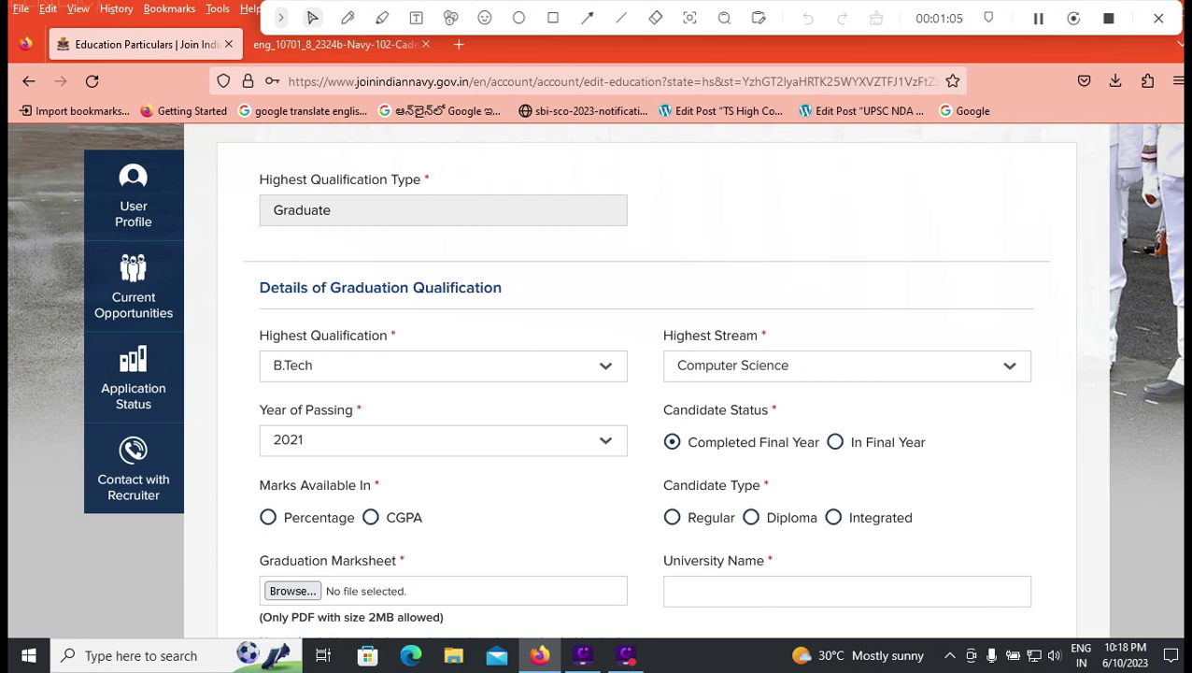
pyautogui.click(268, 517)
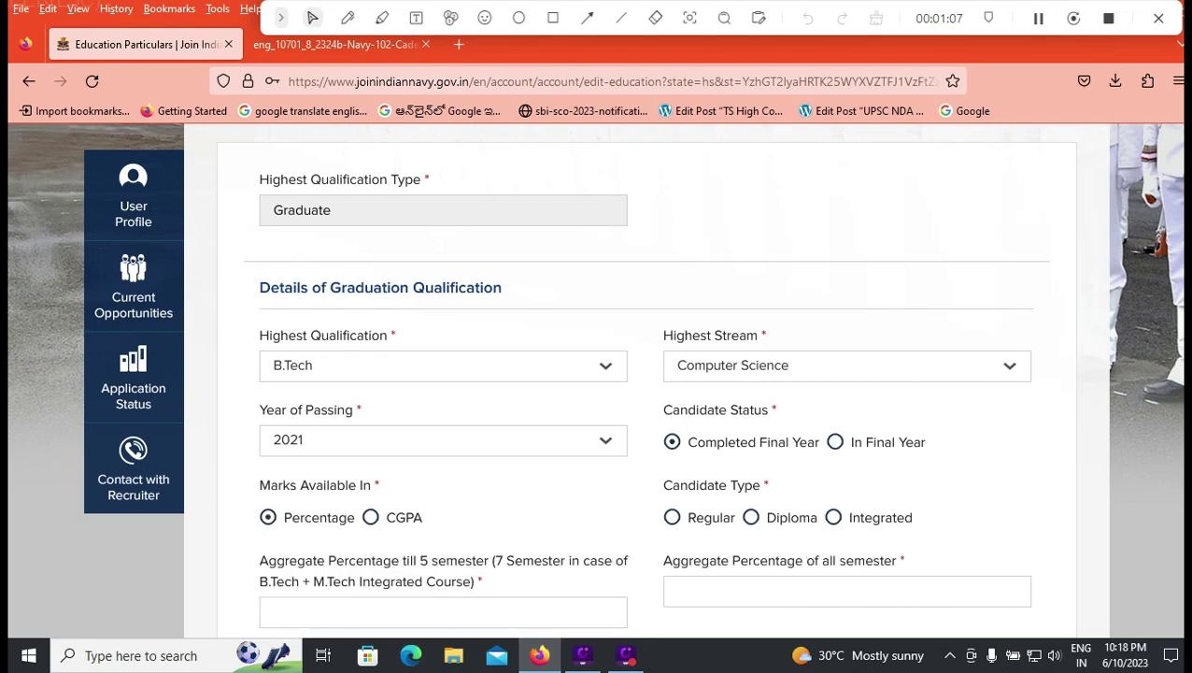
pyautogui.scroll(-2, 594, 380)
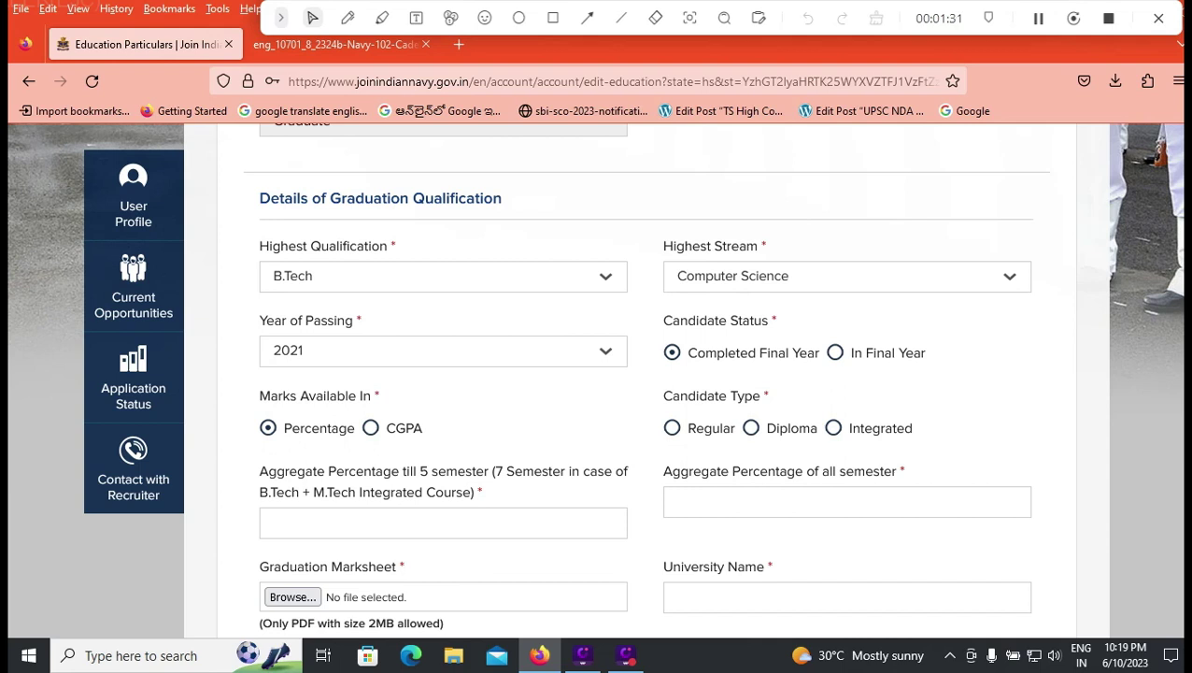
pyautogui.click(371, 428)
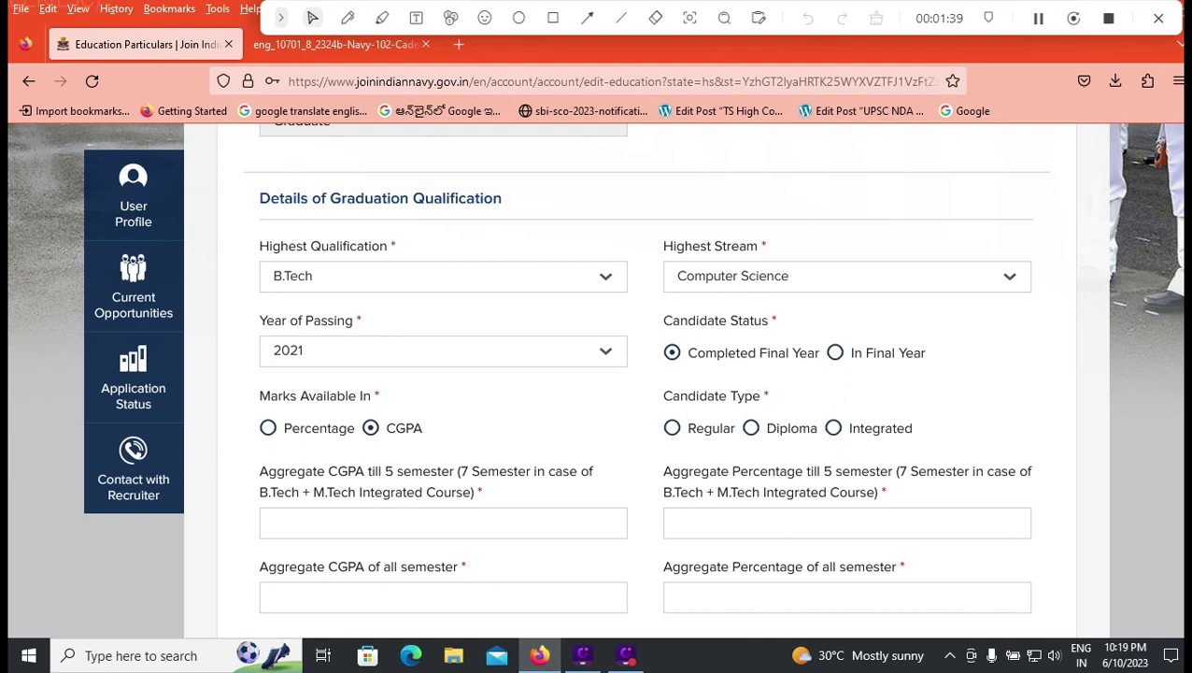
pyautogui.scroll(-1, 594, 379)
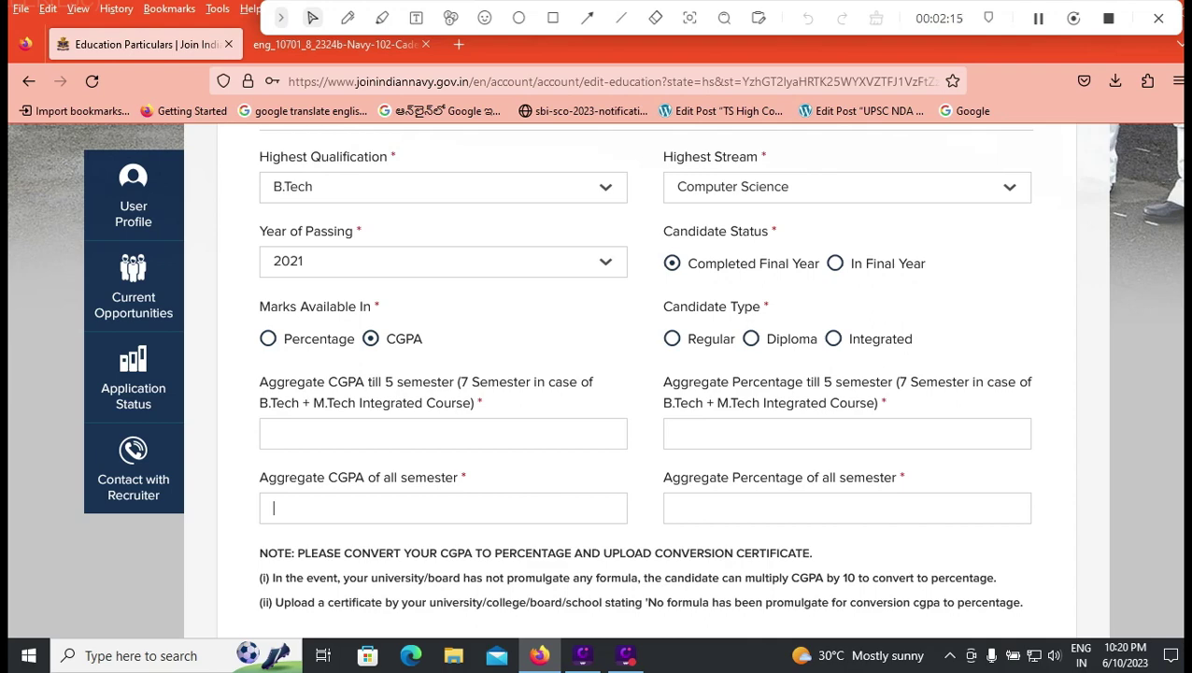
pyautogui.scroll(-3, 596, 373)
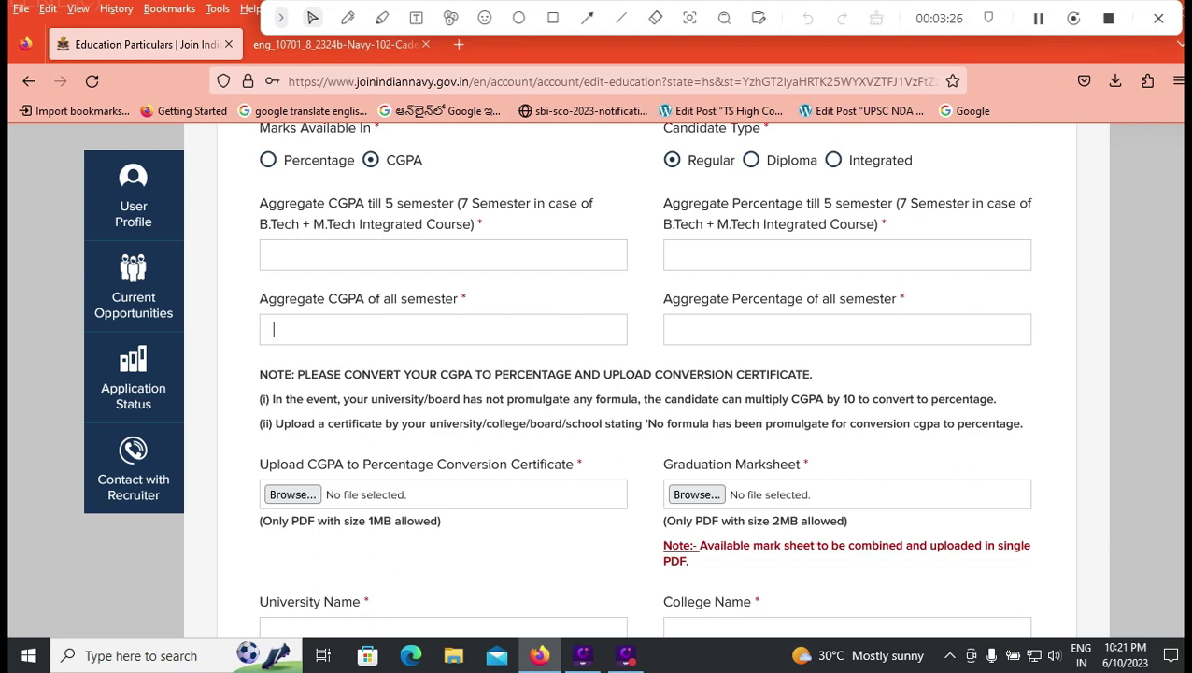
# Step: Set the college state to Andhra Pradesh and the college district to Chittoor
pyautogui.scroll(-2, 308, 416)
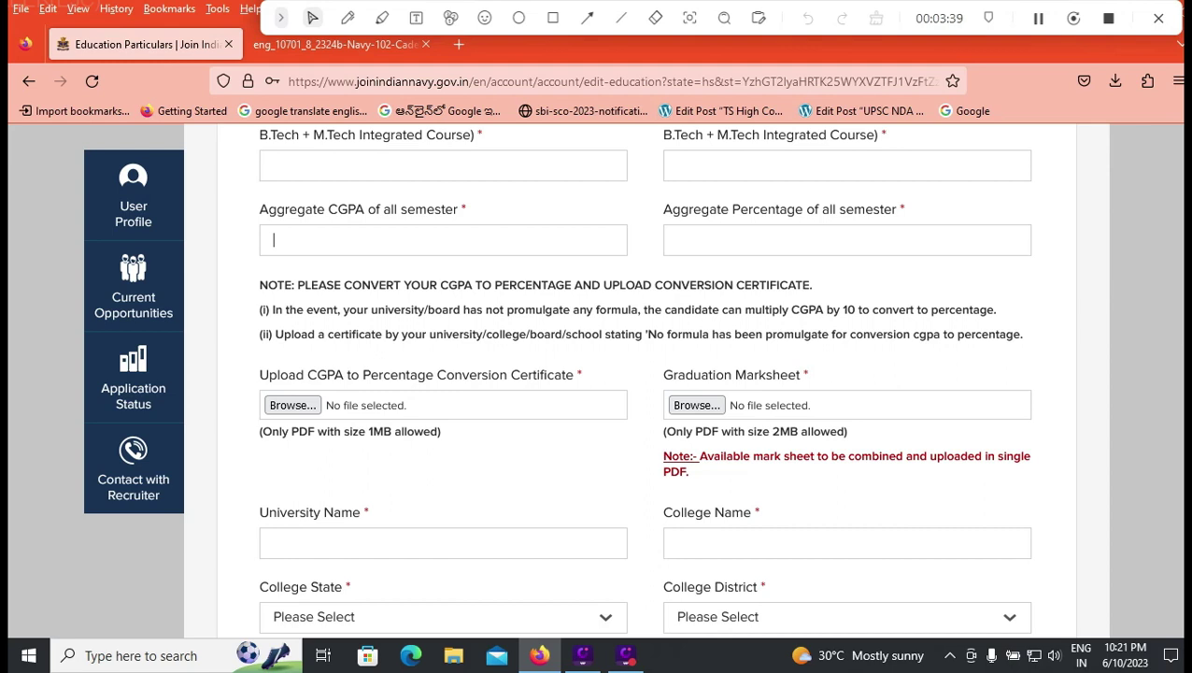
pyautogui.scroll(-2, 645, 374)
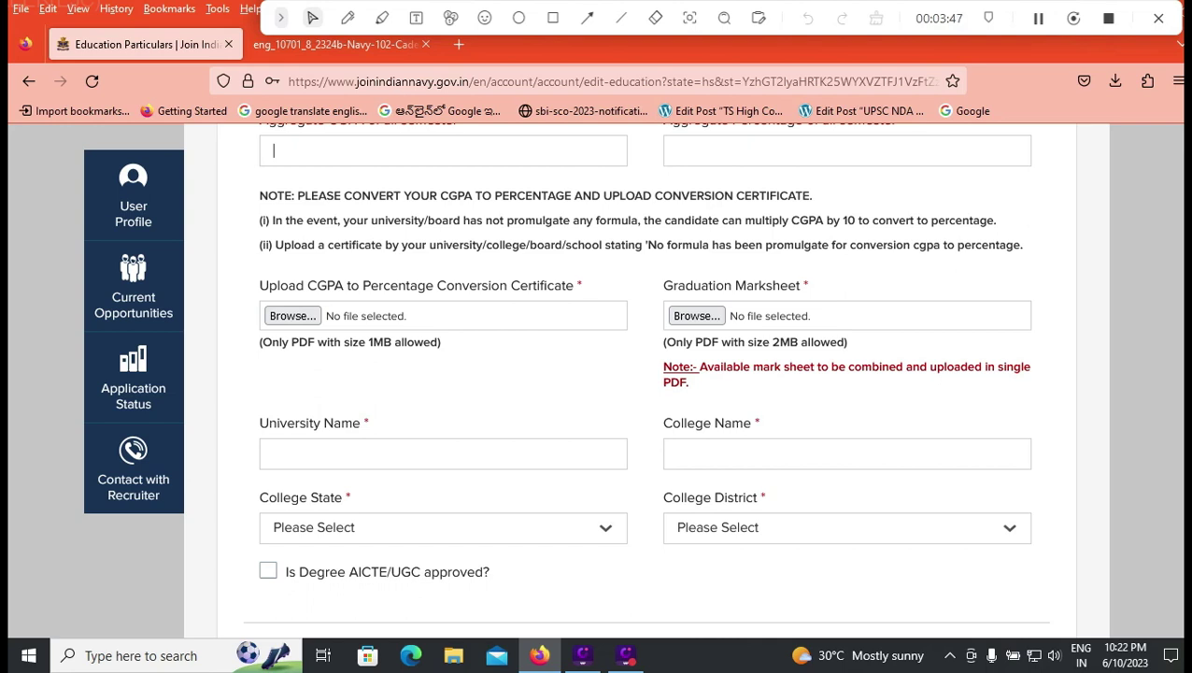
pyautogui.click(280, 453)
pyautogui.press('Tab')
pyautogui.scroll(-2, 645, 374)
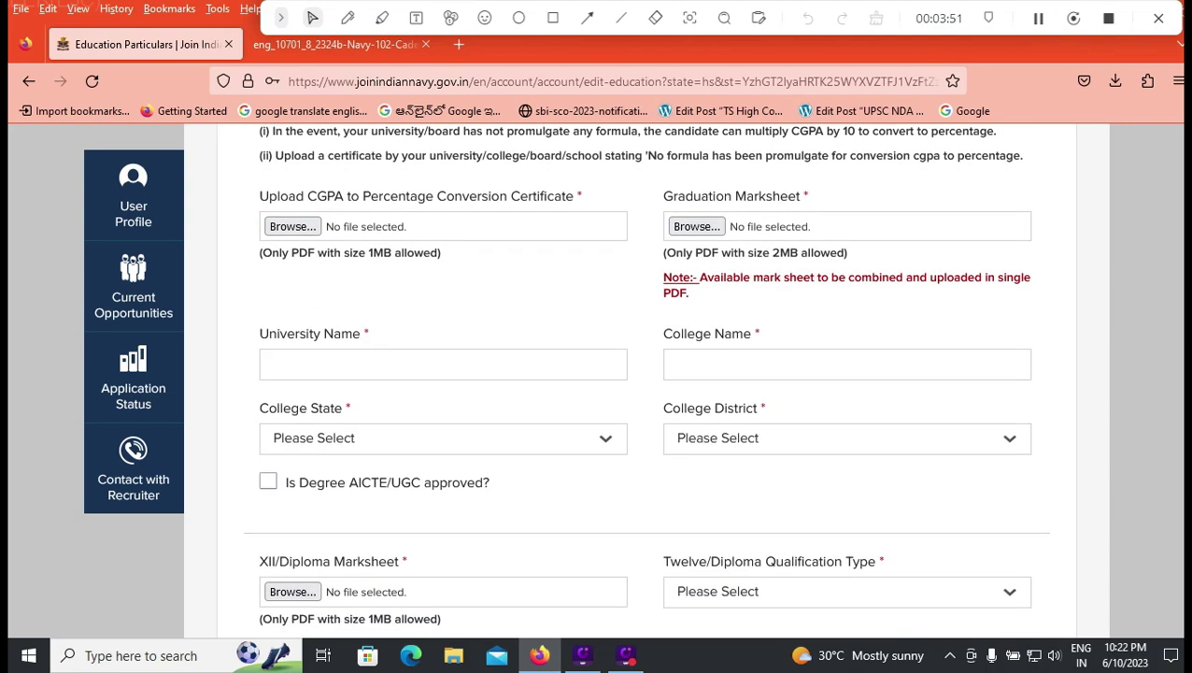
pyautogui.click(443, 438)
pyautogui.click(374, 505)
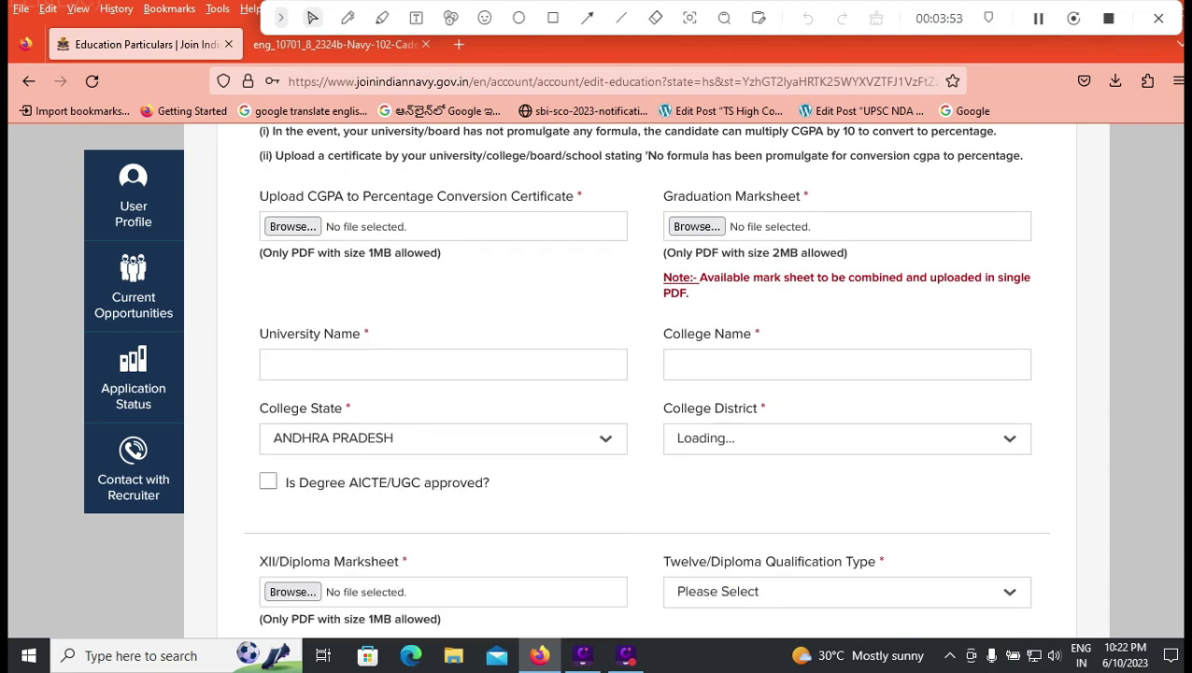
pyautogui.click(846, 439)
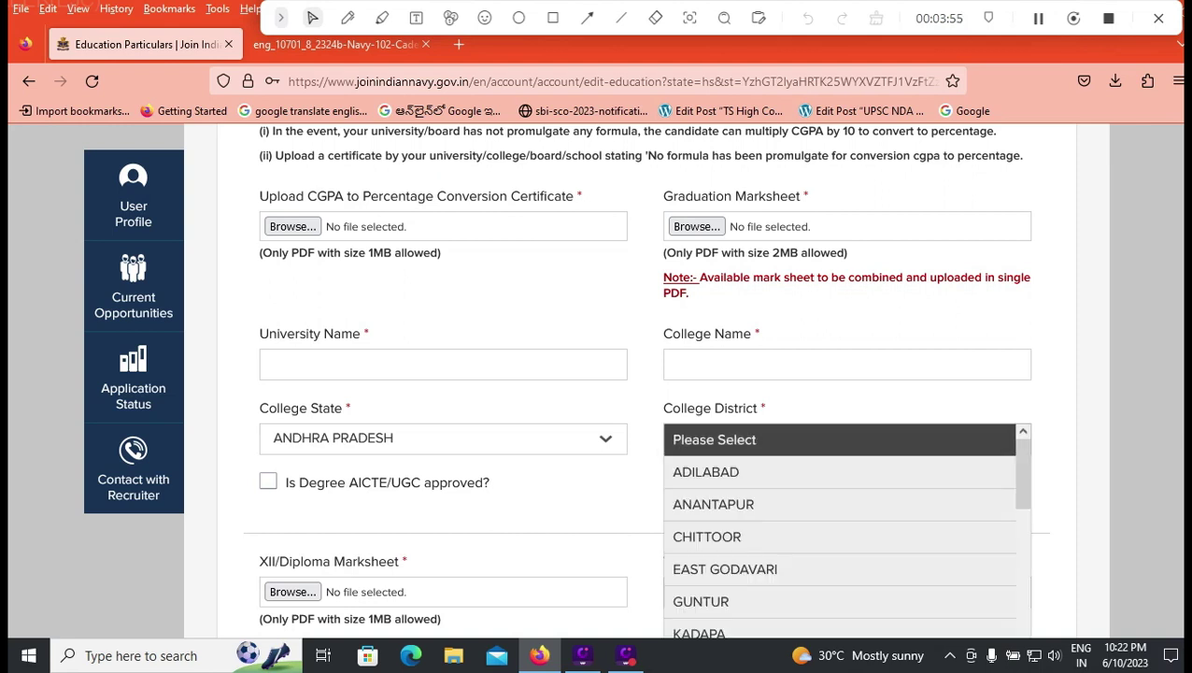
pyautogui.press('Down')
pyautogui.press('Down')
pyautogui.press('Down')
pyautogui.press('Return')
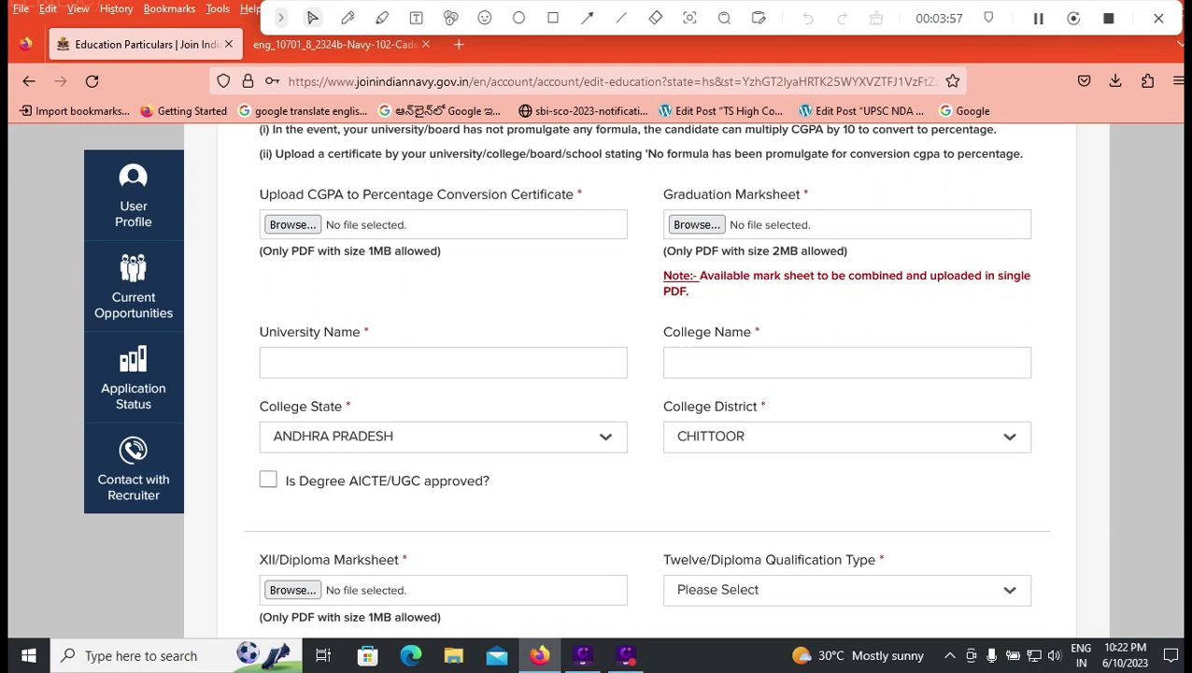
# Step: Mark the degree as AICTE/UGC approved and set the twelve/diploma qualification type to 12 Science
pyautogui.scroll(-1, 645, 374)
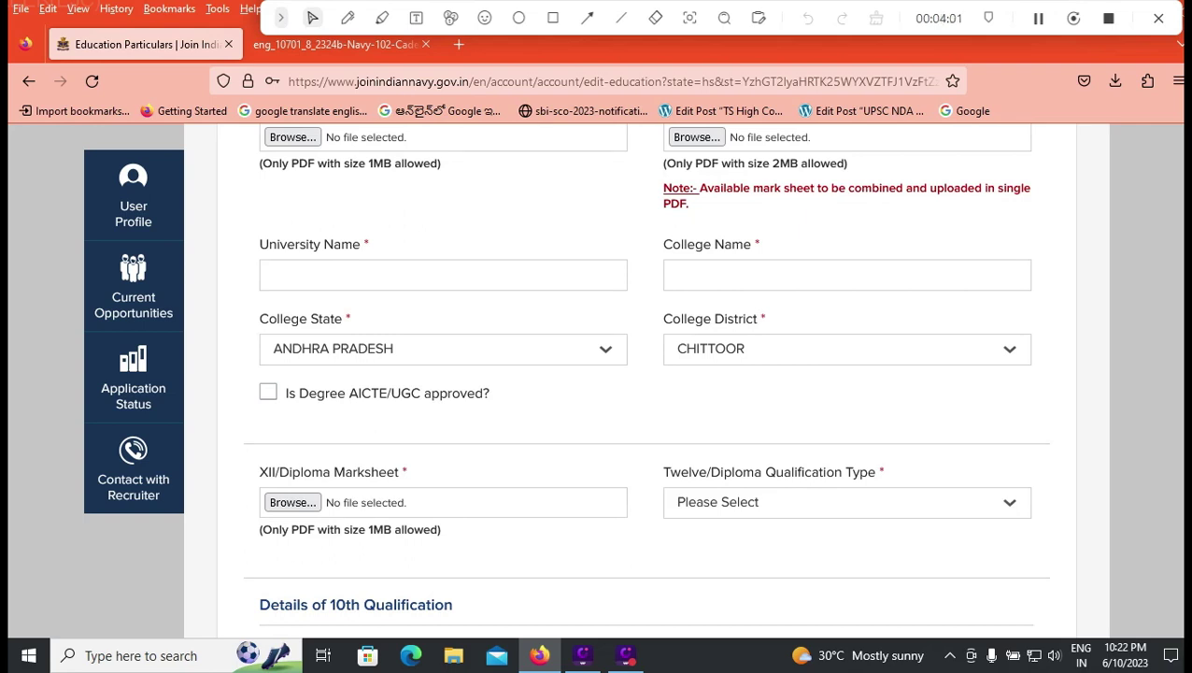
pyautogui.click(268, 392)
pyautogui.scroll(-3, 645, 373)
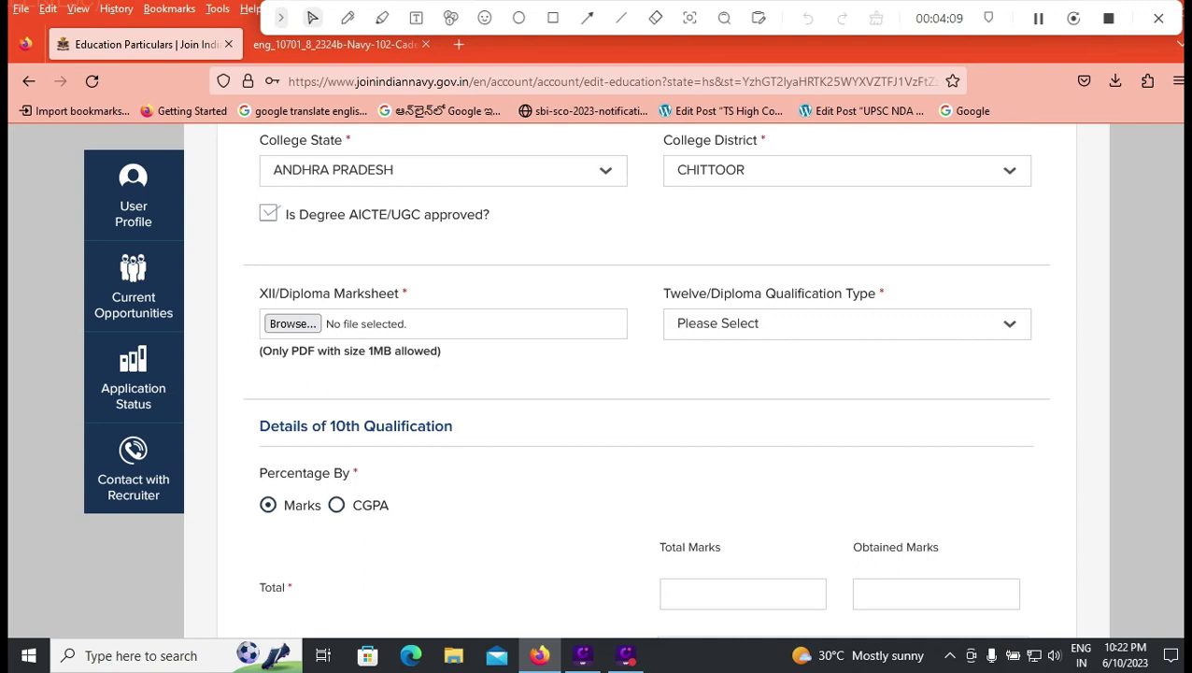
pyautogui.click(846, 324)
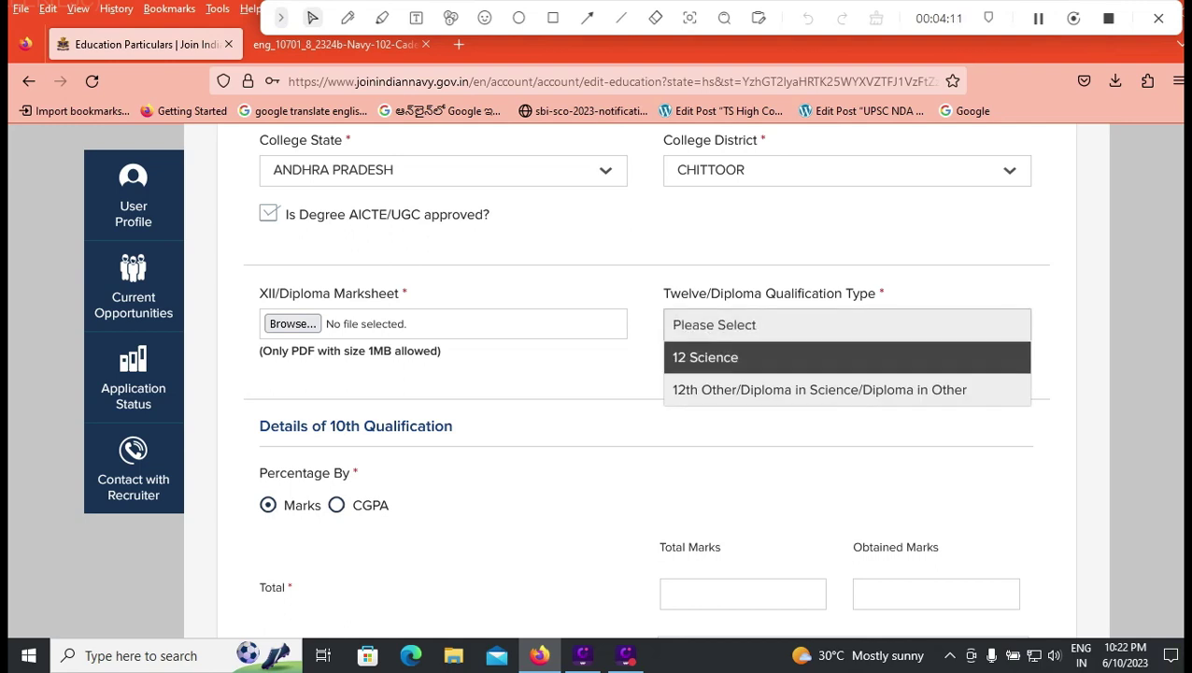
pyautogui.press('Return')
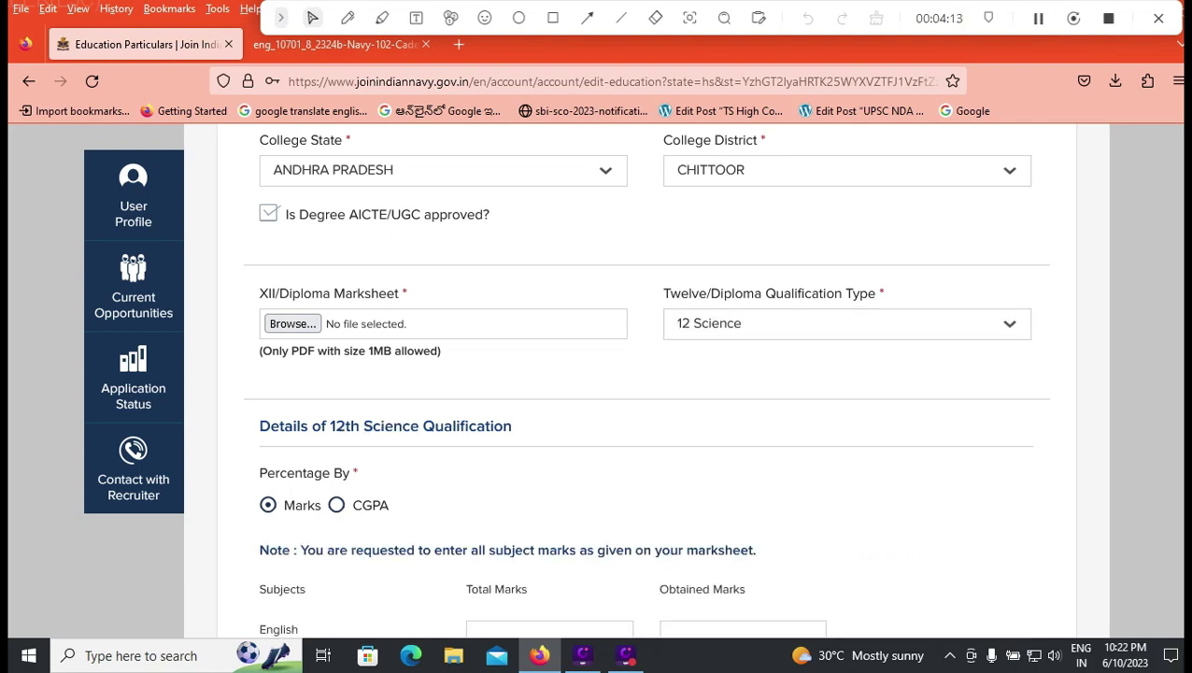
# Step: Switch the 12th Science percentage basis to CGPA and return it to Marks
pyautogui.scroll(-2, 645, 379)
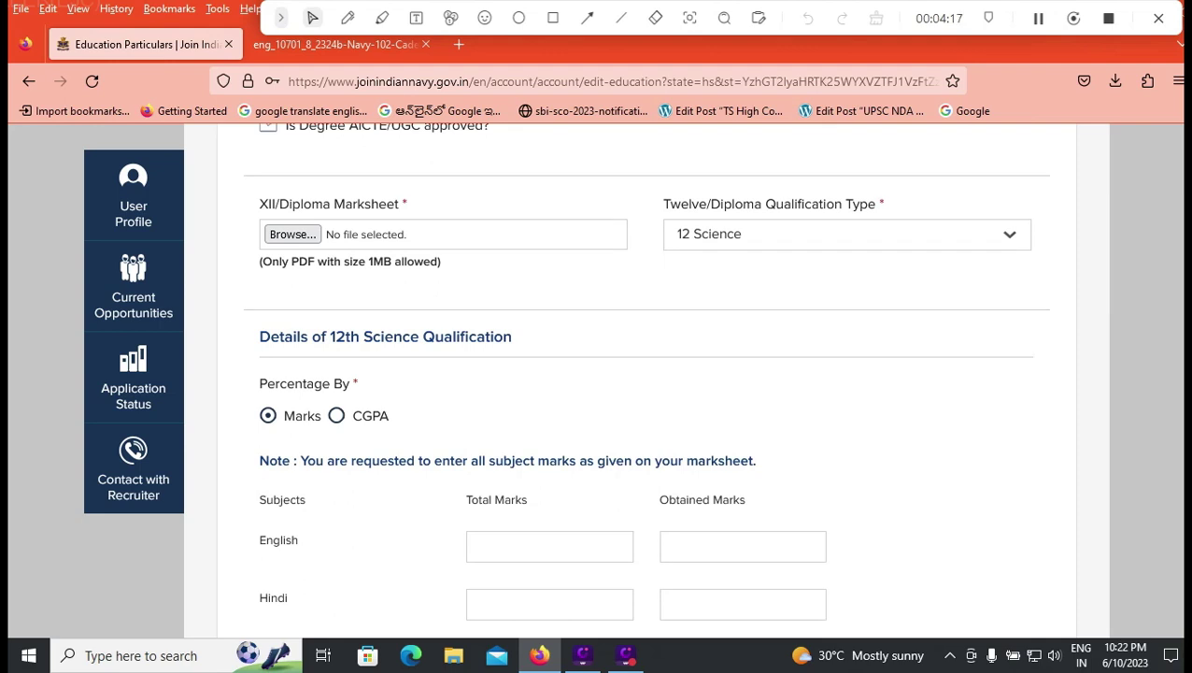
pyautogui.scroll(-4, 645, 378)
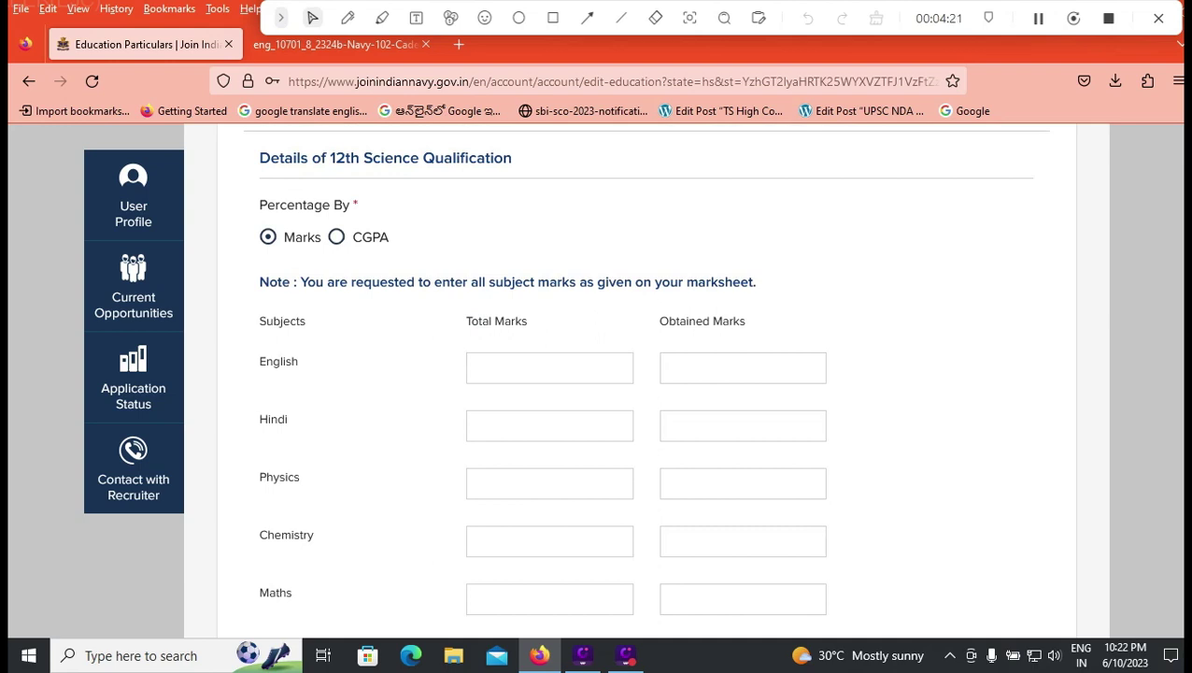
pyautogui.click(336, 236)
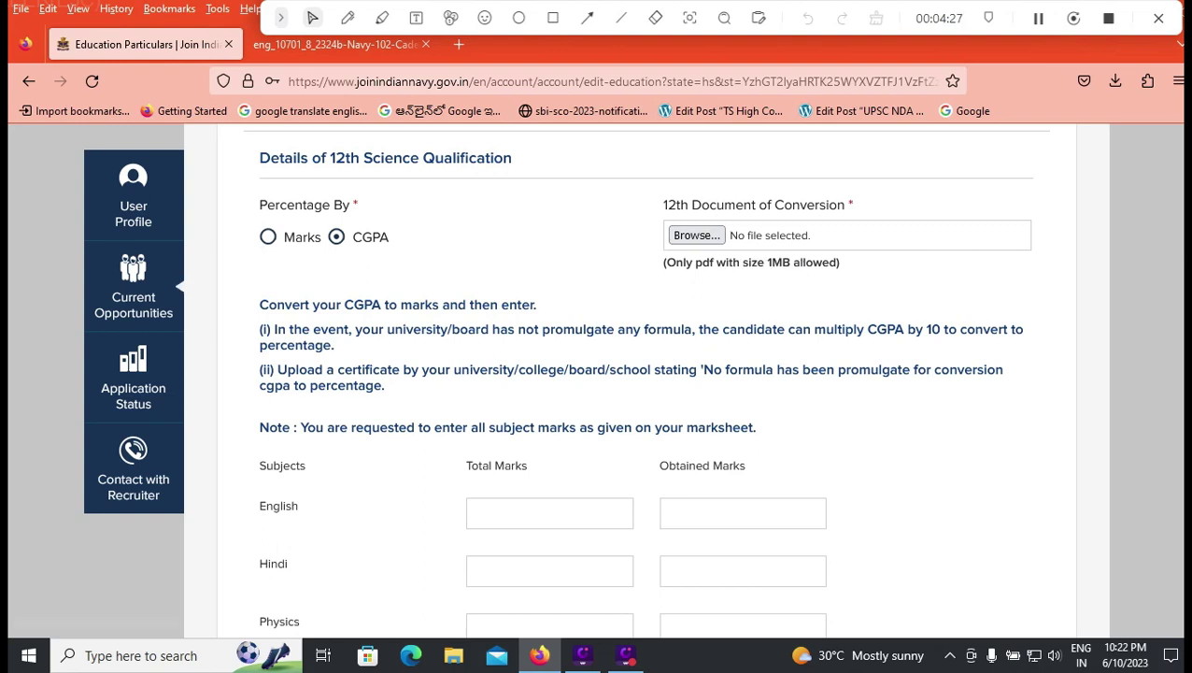
pyautogui.click(268, 237)
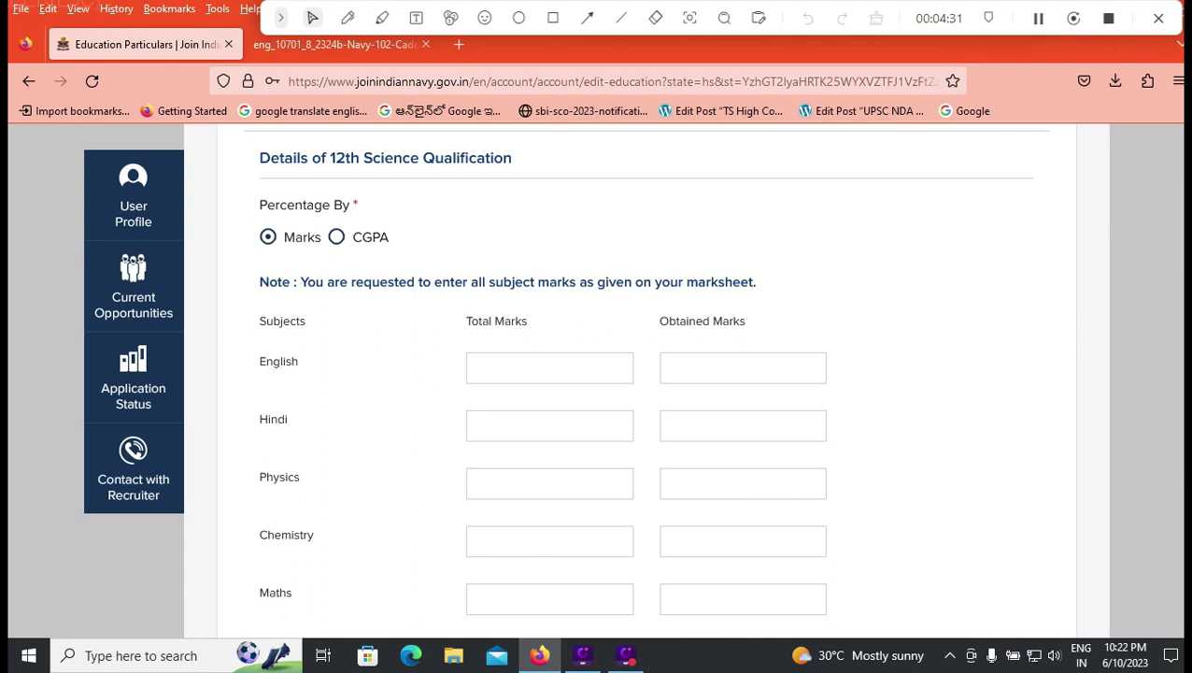
# Step: Enter the 12th English marks as 100 total and 85 obtained
pyautogui.click(514, 368)
pyautogui.write('100')
pyautogui.press('Tab')
pyautogui.write('85')
pyautogui.press('Tab')
# Step: Enter Physics marks of 120 total and 150 obtained, and Maths marks of 100 total and 150 obtained
pyautogui.click(524, 483)
pyautogui.write('150')
pyautogui.click(486, 483)
pyautogui.write('120')
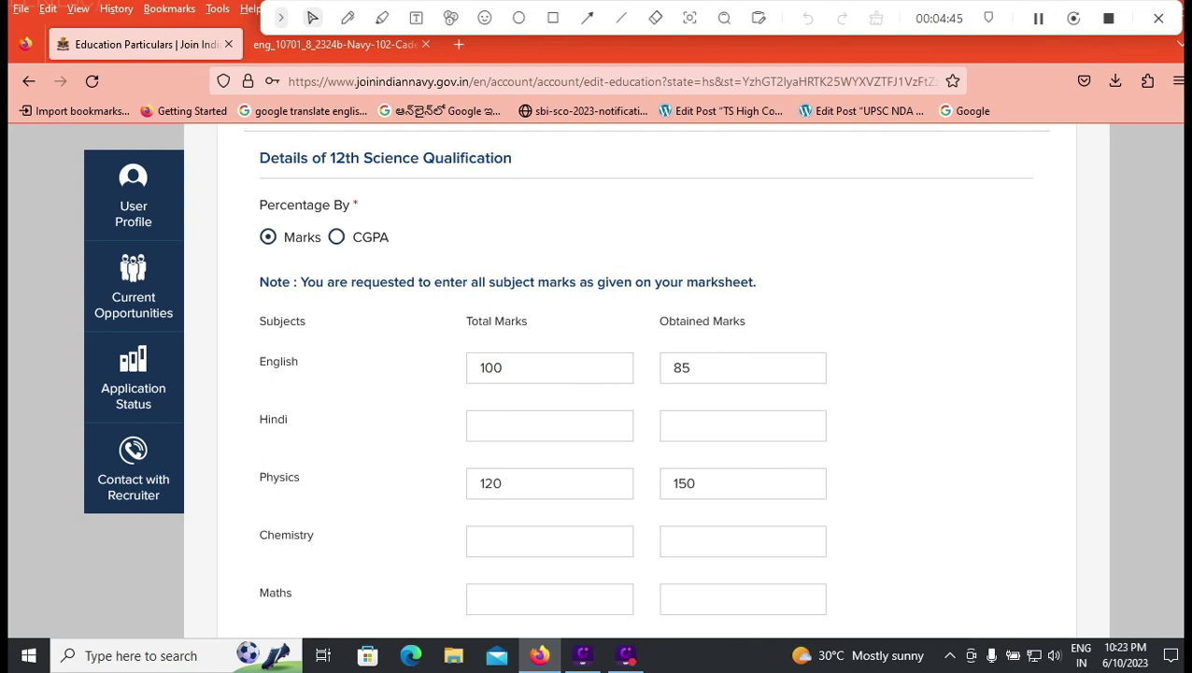
pyautogui.click(743, 599)
pyautogui.write('150')
pyautogui.click(549, 599)
pyautogui.write('100')
# Step: Look through the optional subjects to consider in the 12th percentage without choosing one
pyautogui.scroll(-2, 598, 374)
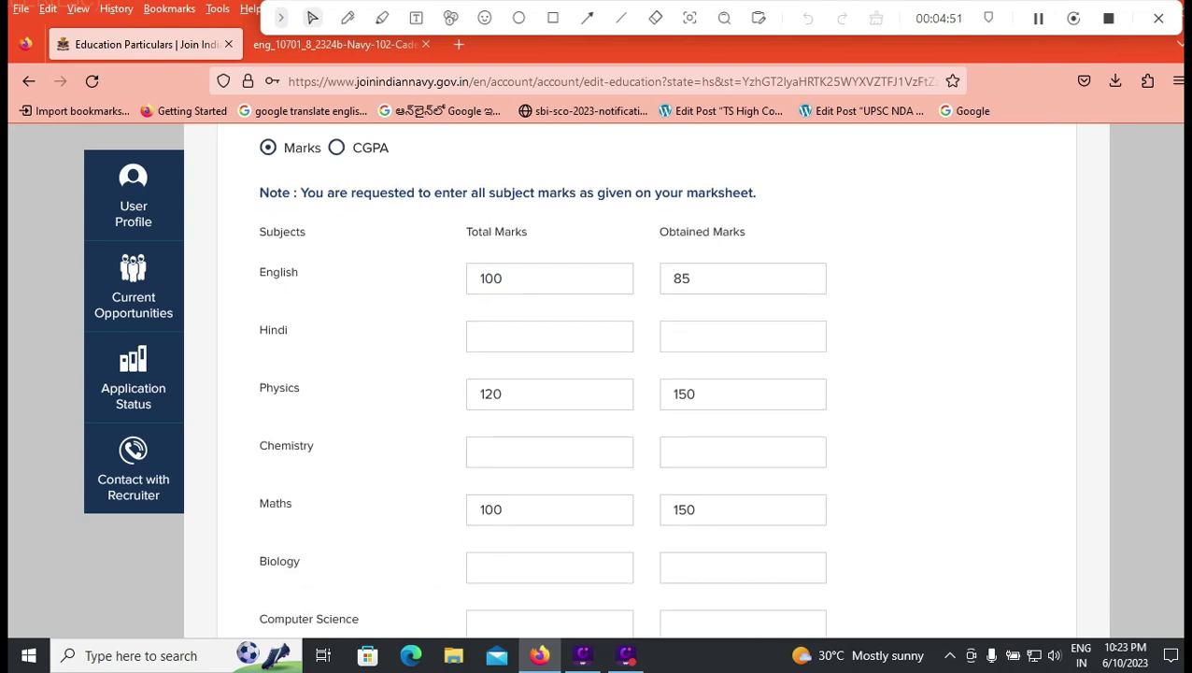
pyautogui.scroll(-2, 598, 374)
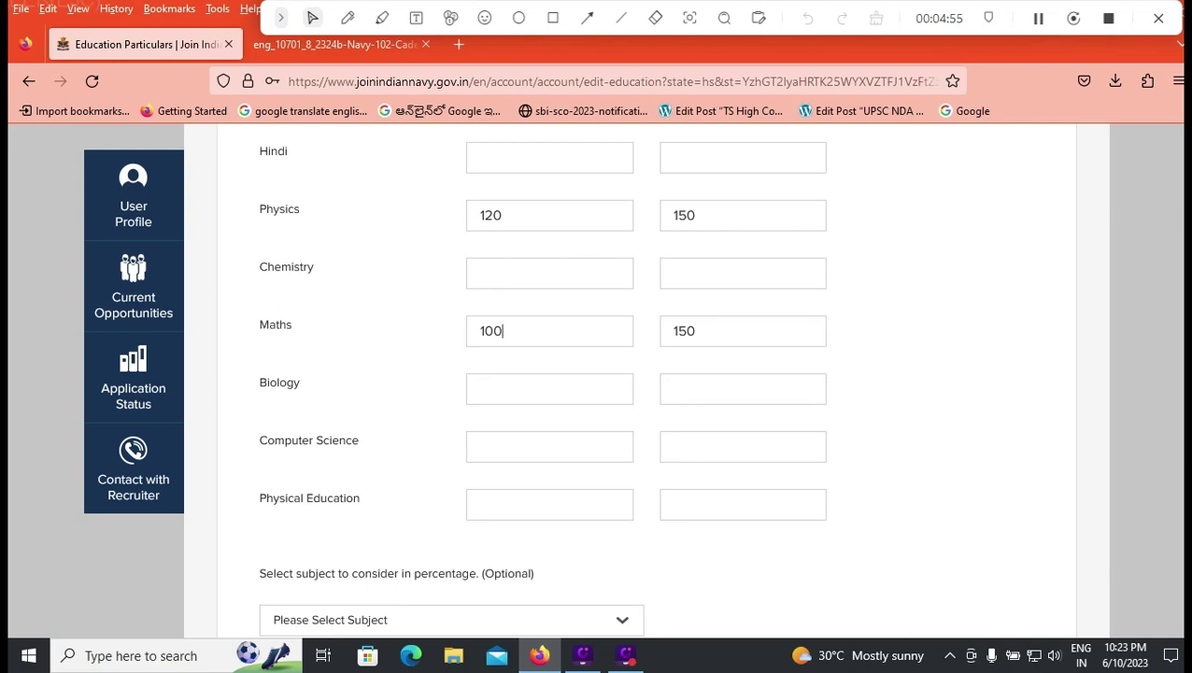
pyautogui.scroll(-2, 598, 373)
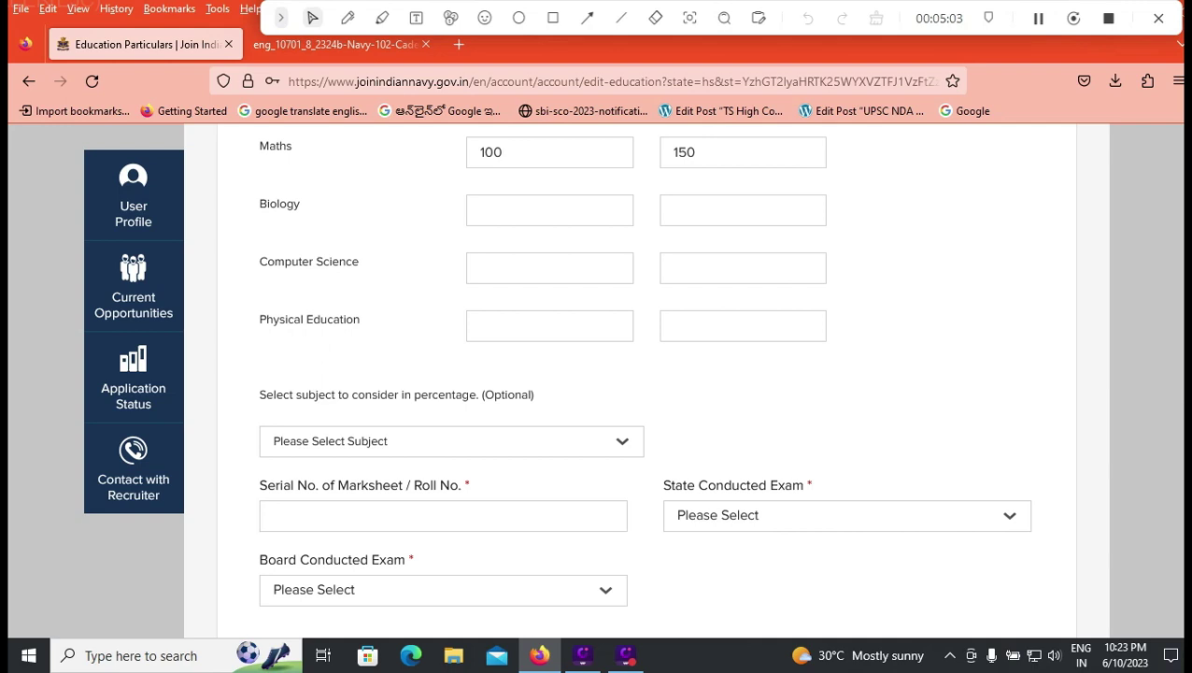
pyautogui.click(451, 442)
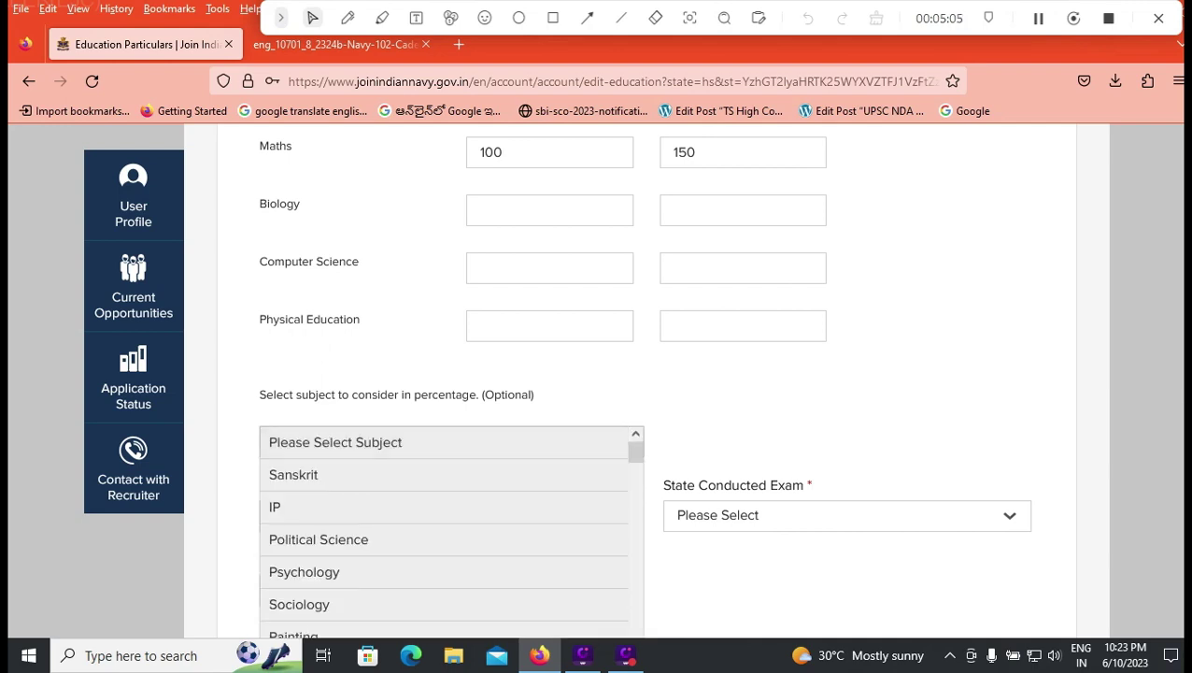
pyautogui.scroll(-1, 596, 374)
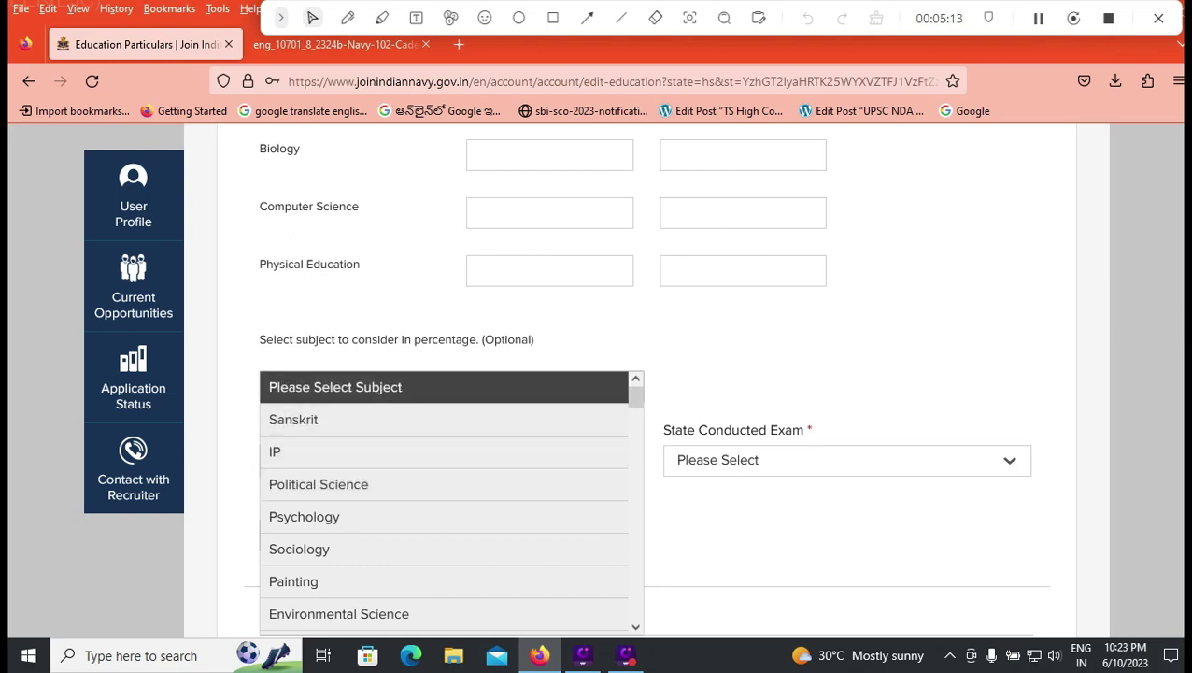
pyautogui.press('Return')
# Step: Set the state that conducted the 12th exam to Andhra Pradesh
pyautogui.scroll(-2, 645, 373)
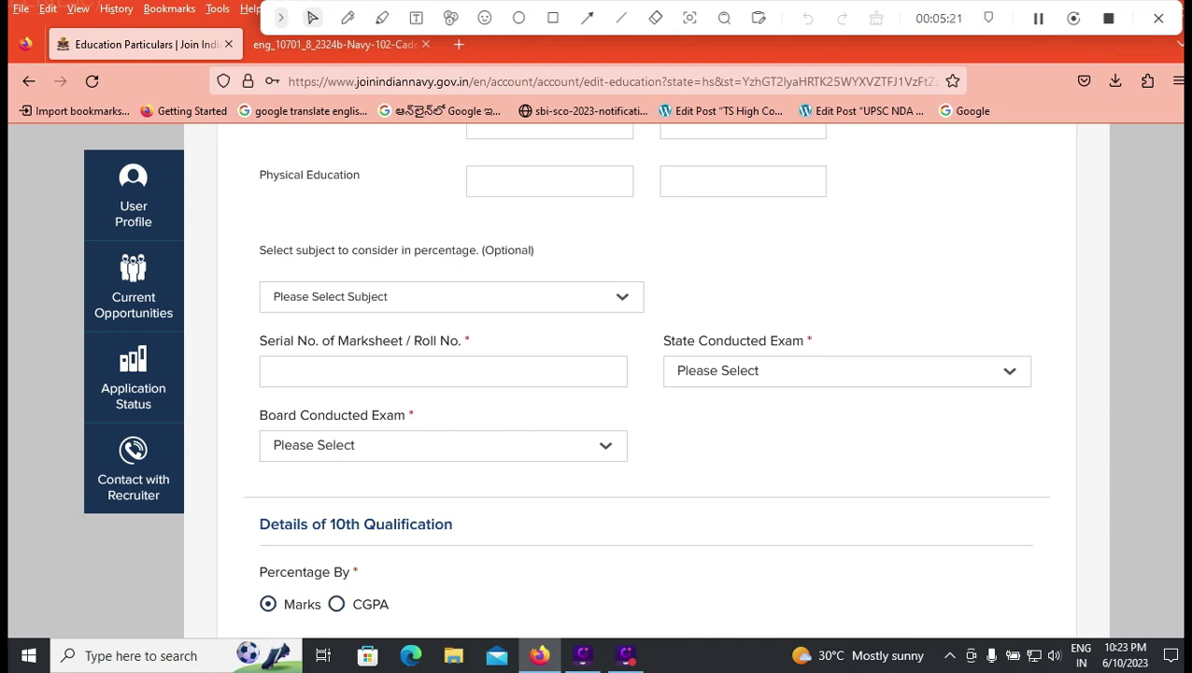
pyautogui.click(846, 371)
pyautogui.click(748, 436)
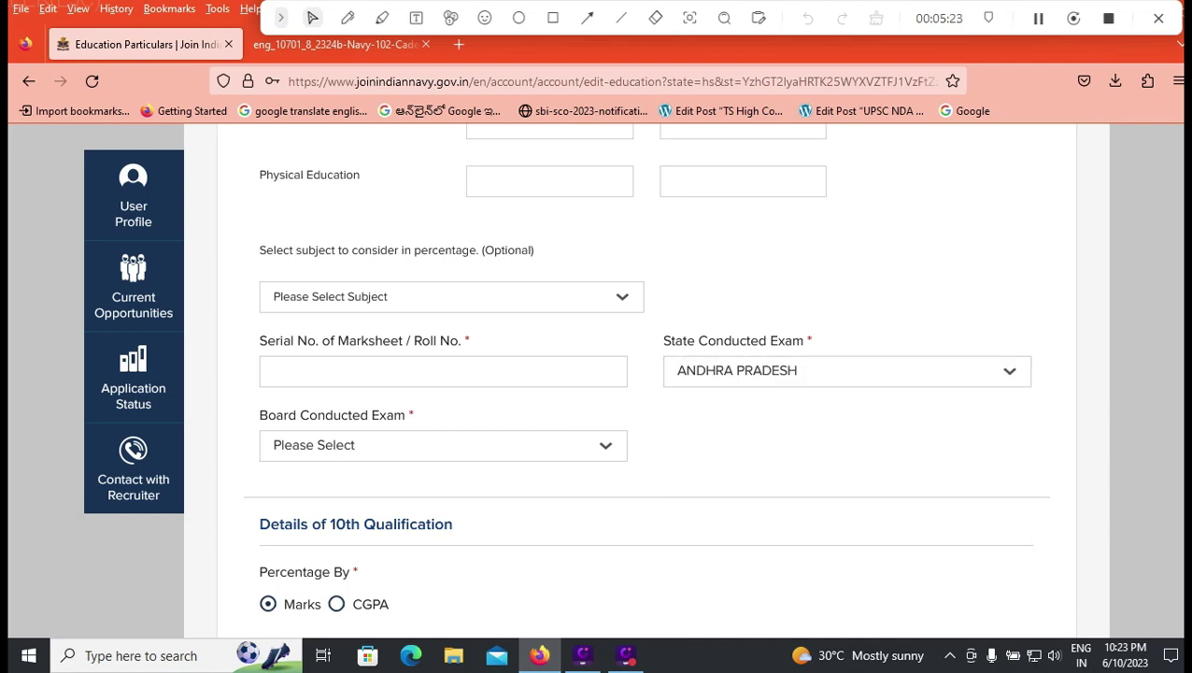
# Step: Look through the boards available for the 12th exam without choosing one
pyautogui.click(443, 445)
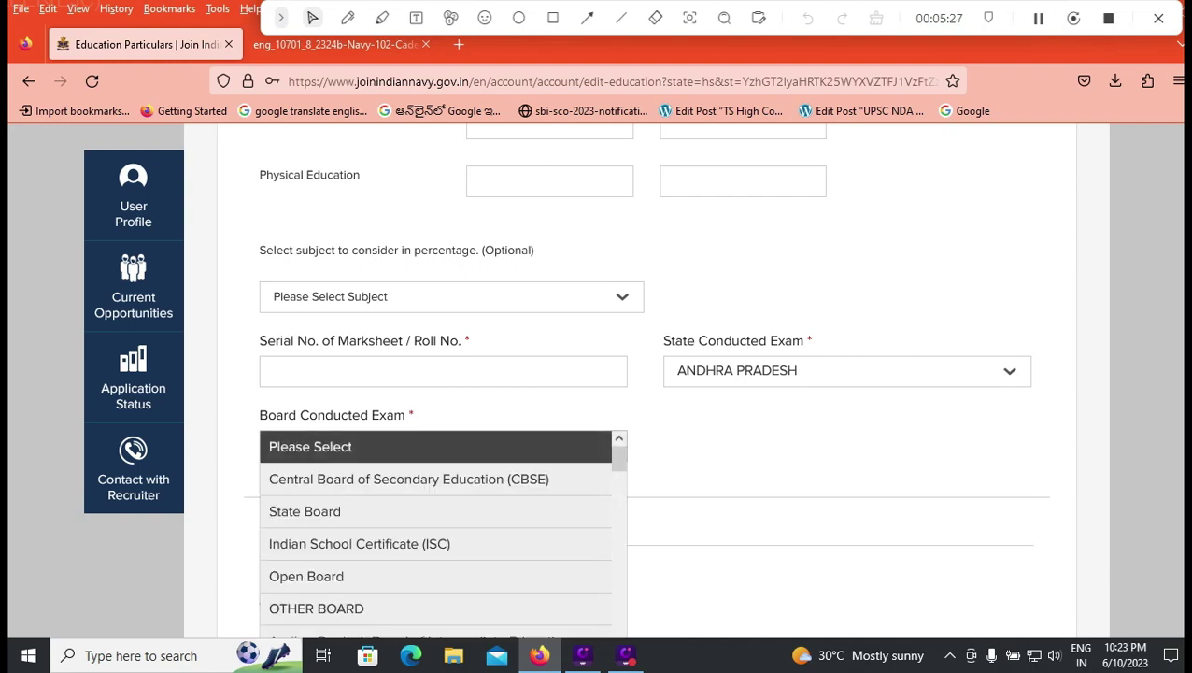
pyautogui.scroll(4, 645, 374)
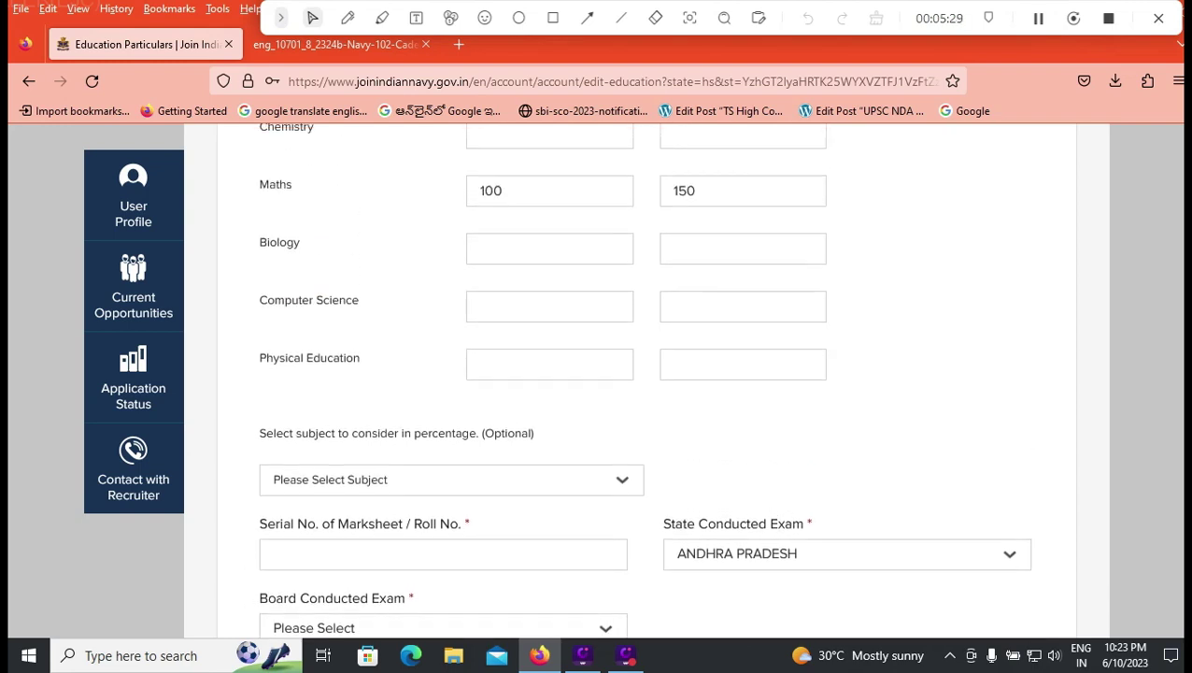
pyautogui.scroll(-8, 645, 374)
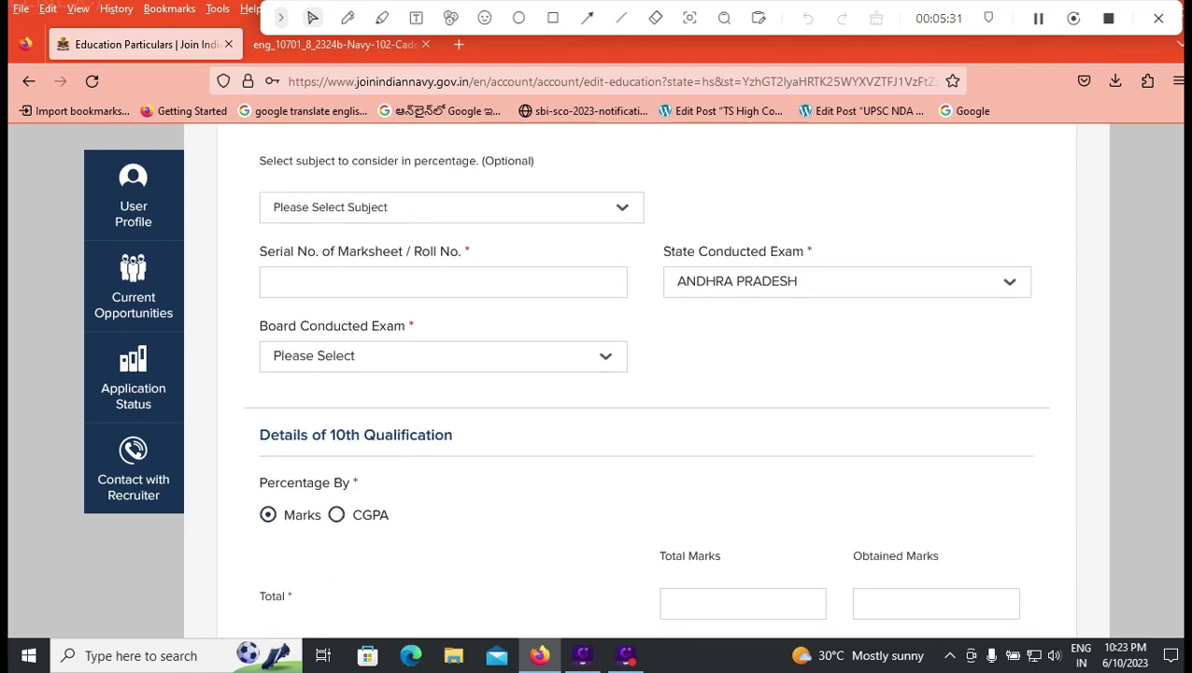
pyautogui.click(443, 356)
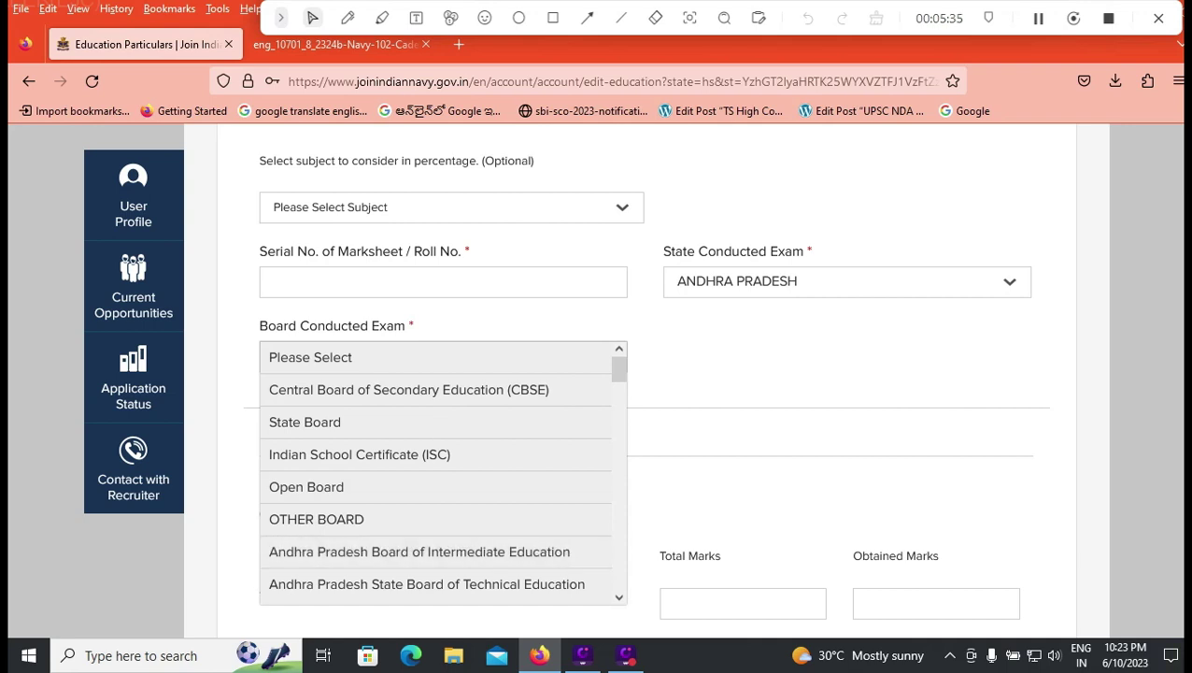
pyautogui.scroll(-2, 436, 472)
pyautogui.press('Escape')
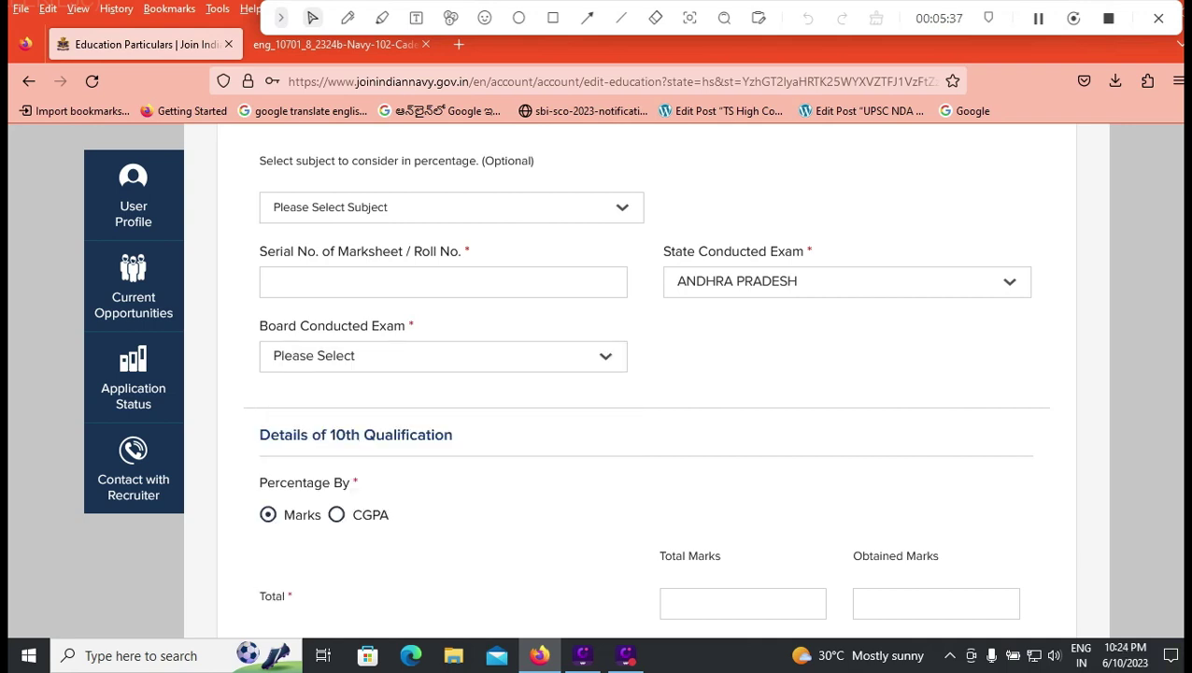
# Step: Check the CGPA conversion requirements for the 10th qualification and switch the percentage basis back to Marks
pyautogui.scroll(-2, 645, 374)
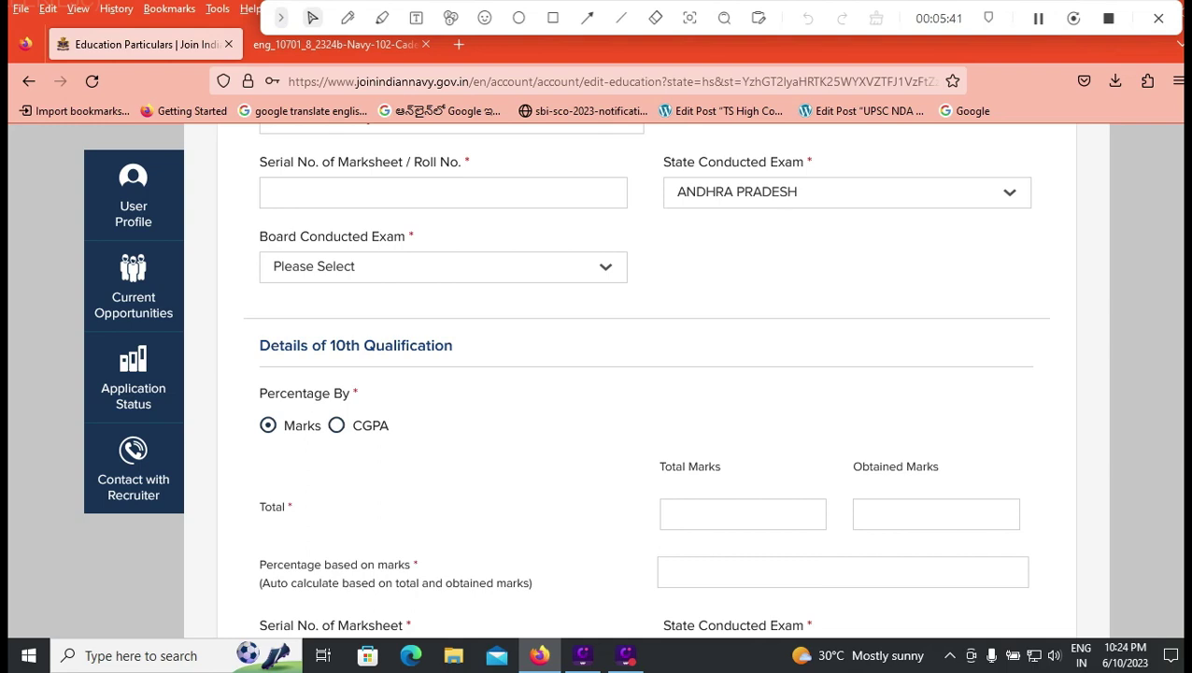
pyautogui.scroll(-2, 596, 374)
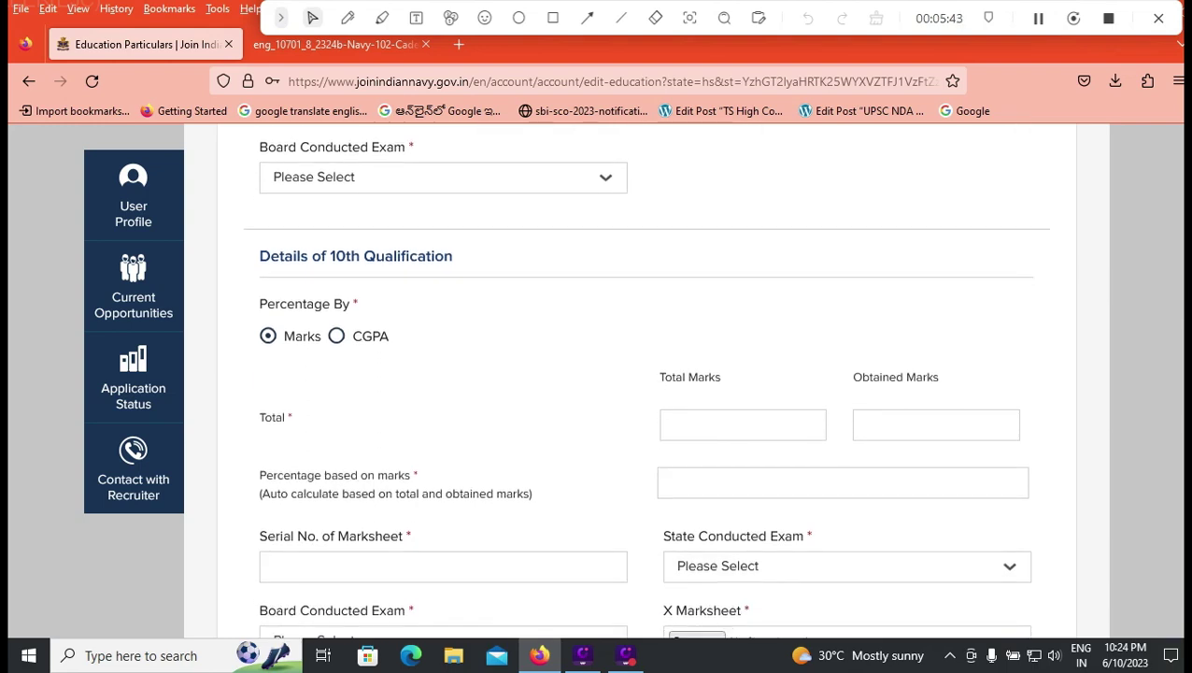
pyautogui.click(337, 335)
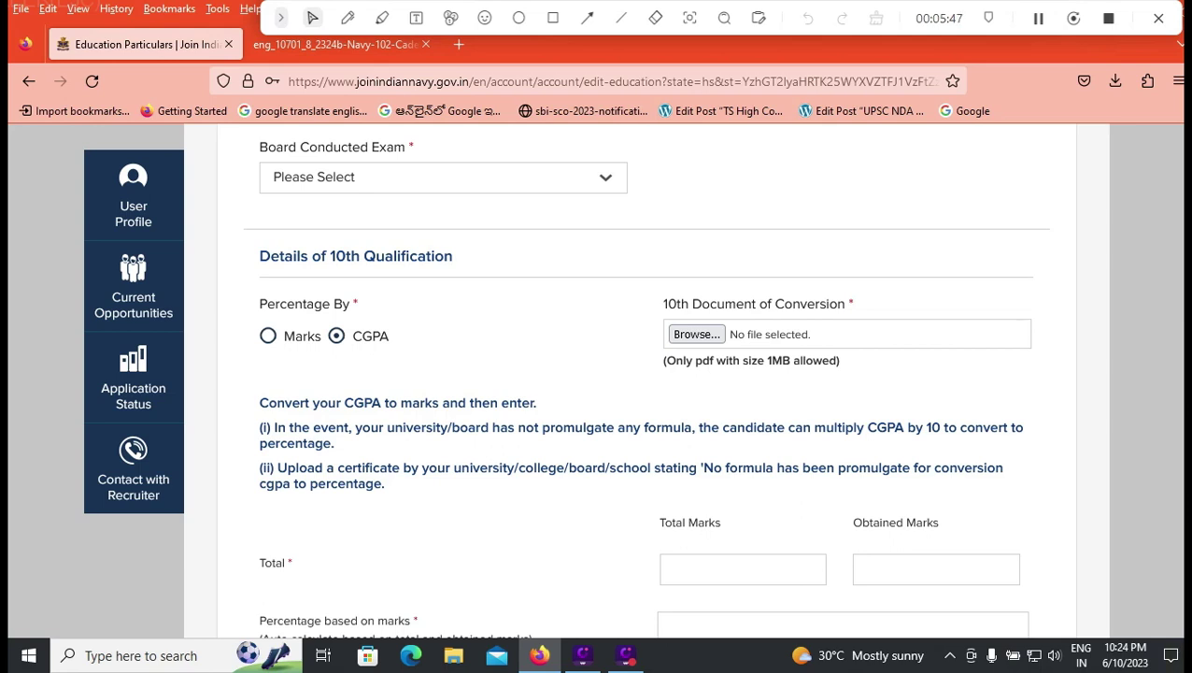
pyautogui.scroll(-4, 596, 374)
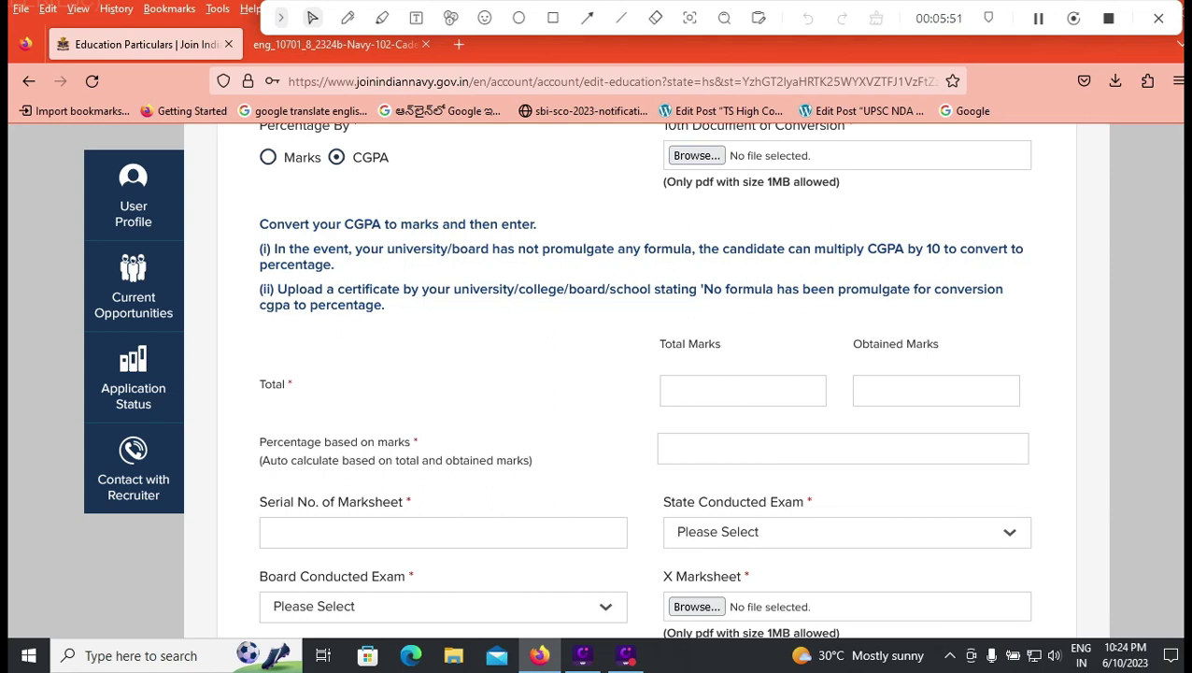
pyautogui.click(269, 157)
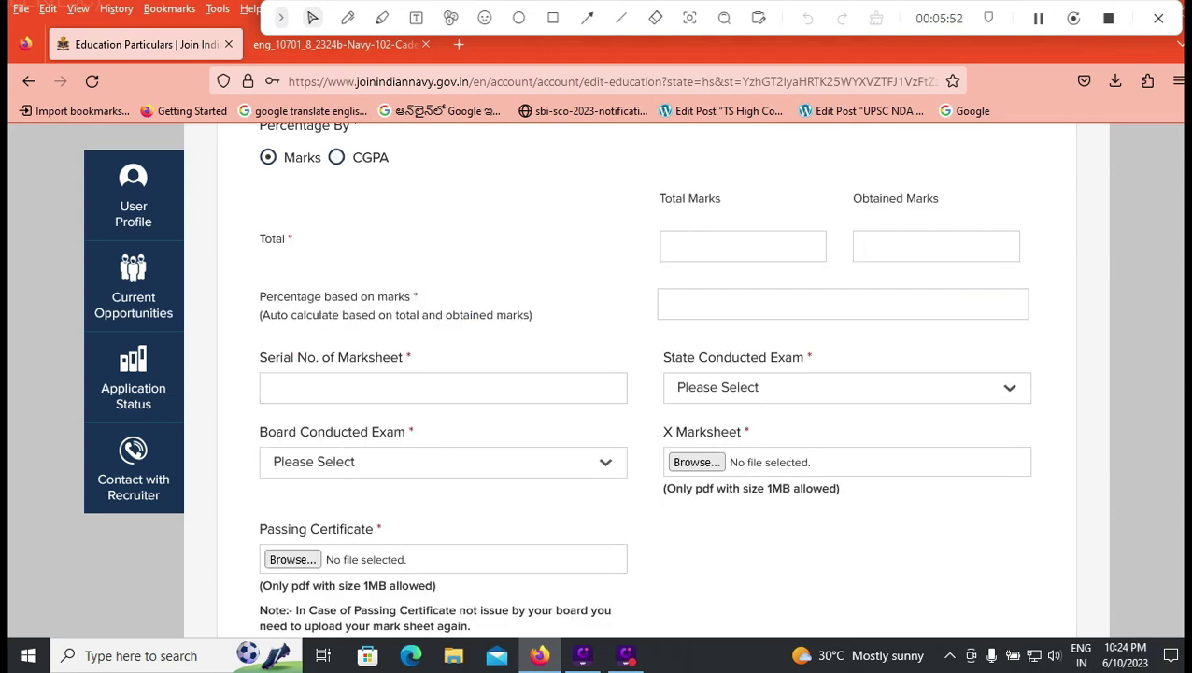
# Step: Enter the 10th marks as 600 total and 480 obtained
pyautogui.click(743, 246)
pyautogui.write('600')
pyautogui.click(936, 246)
pyautogui.write('480')
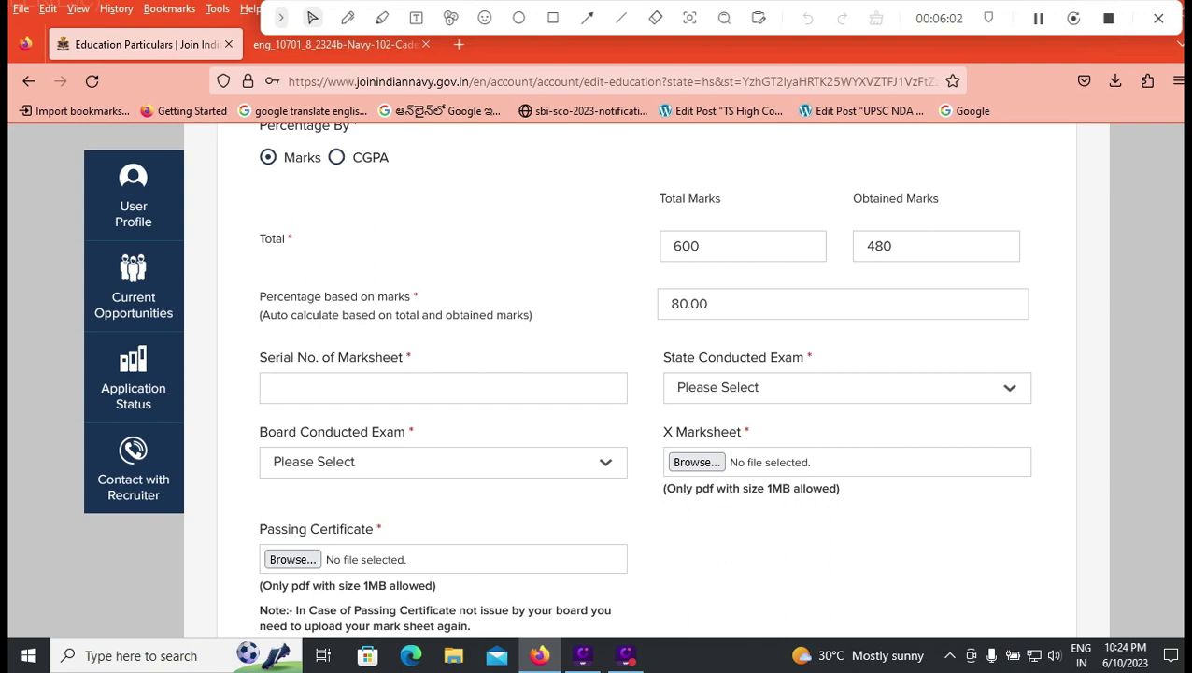
# Step: Set the 10th exam's state to Andhra Pradesh and its board to Andhra Pradesh Board of Secondary Education
pyautogui.click(847, 388)
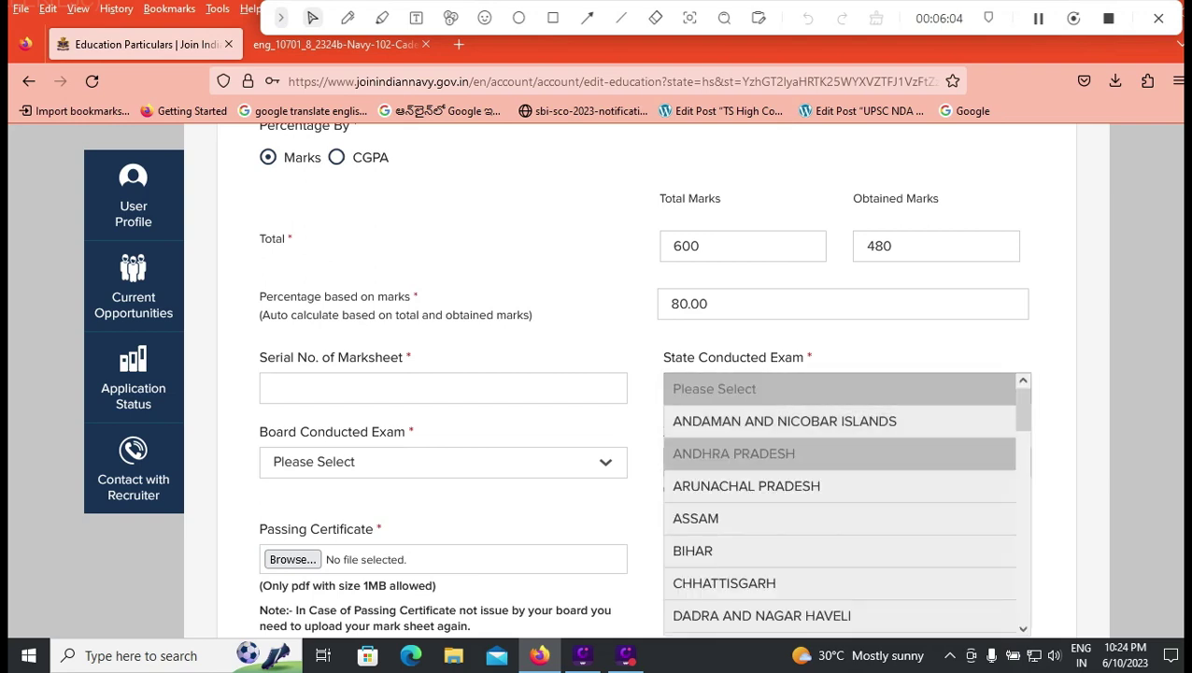
pyautogui.click(729, 453)
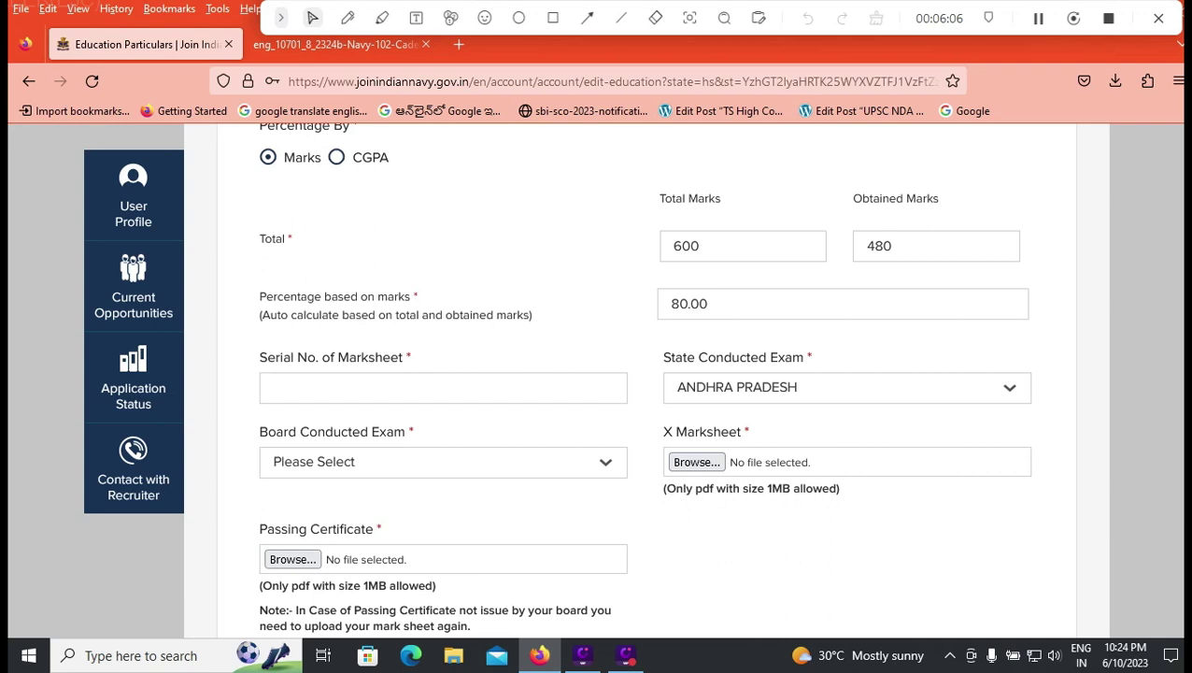
pyautogui.click(443, 461)
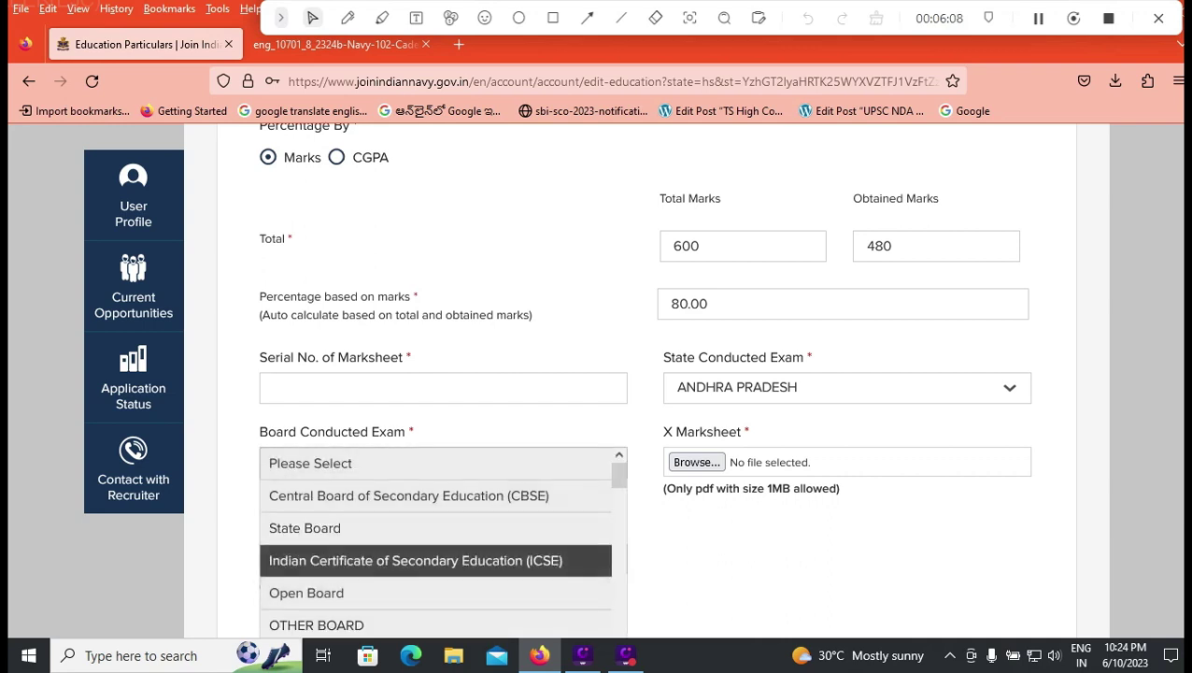
pyautogui.scroll(-1, 435, 556)
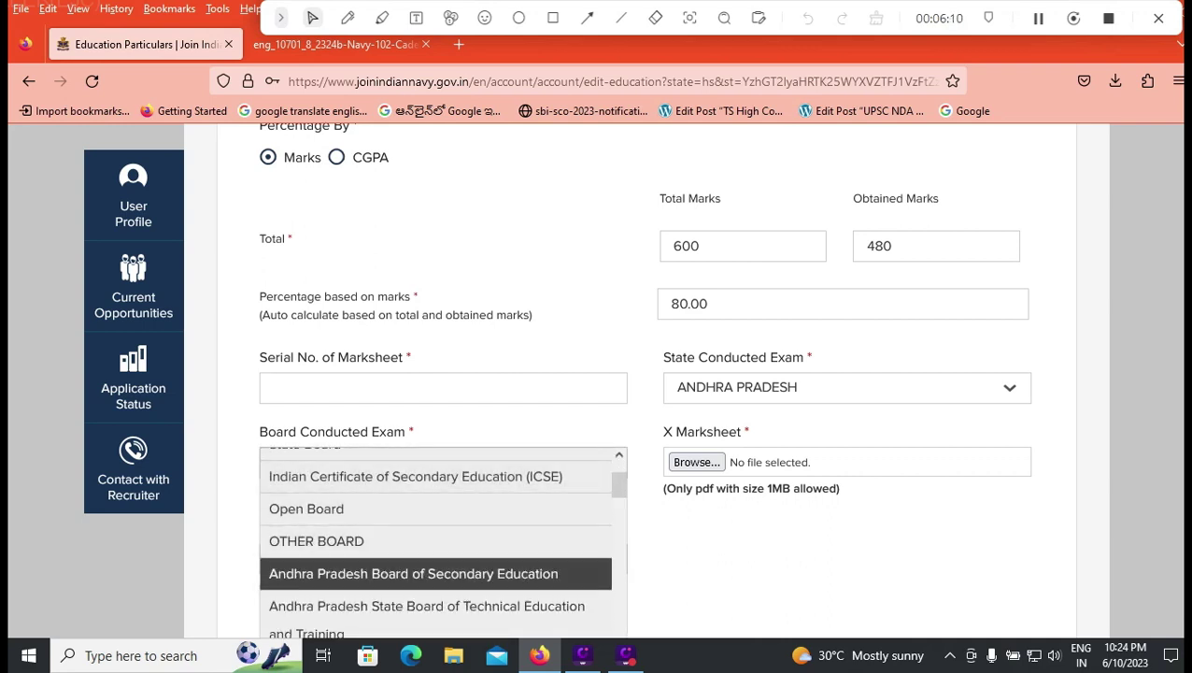
pyautogui.press('Return')
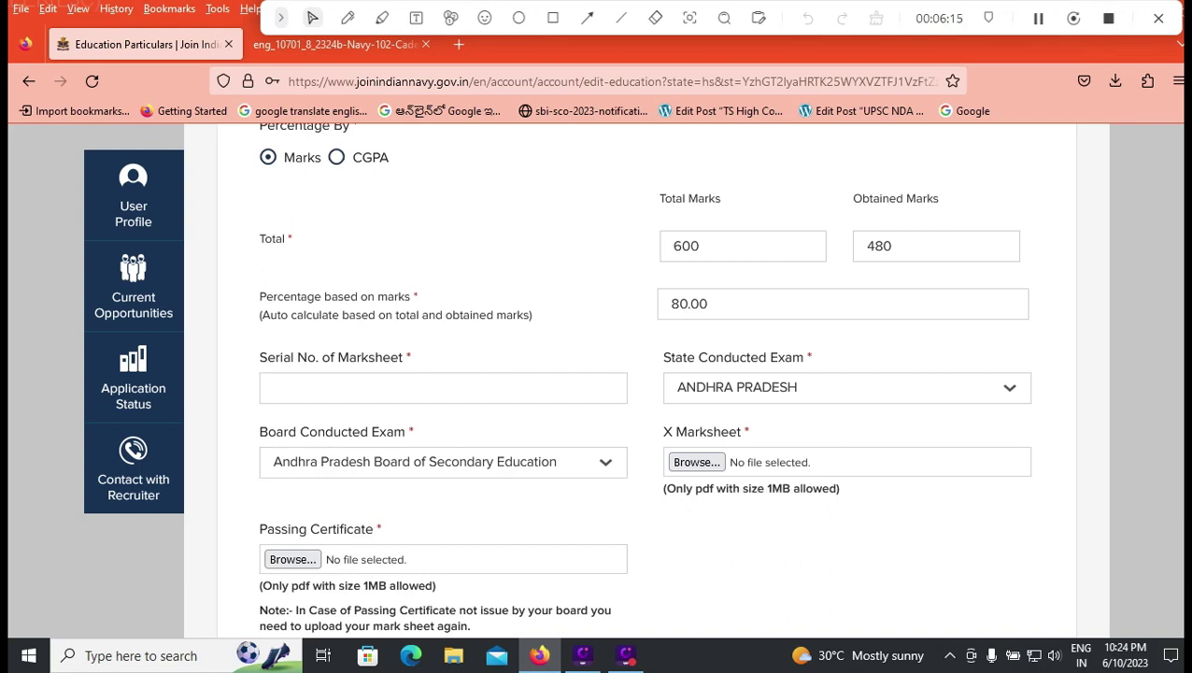
# Step: Review the 10th marksheet and passing certificate upload fields and the 12th subject marks
pyautogui.scroll(-2, 626, 374)
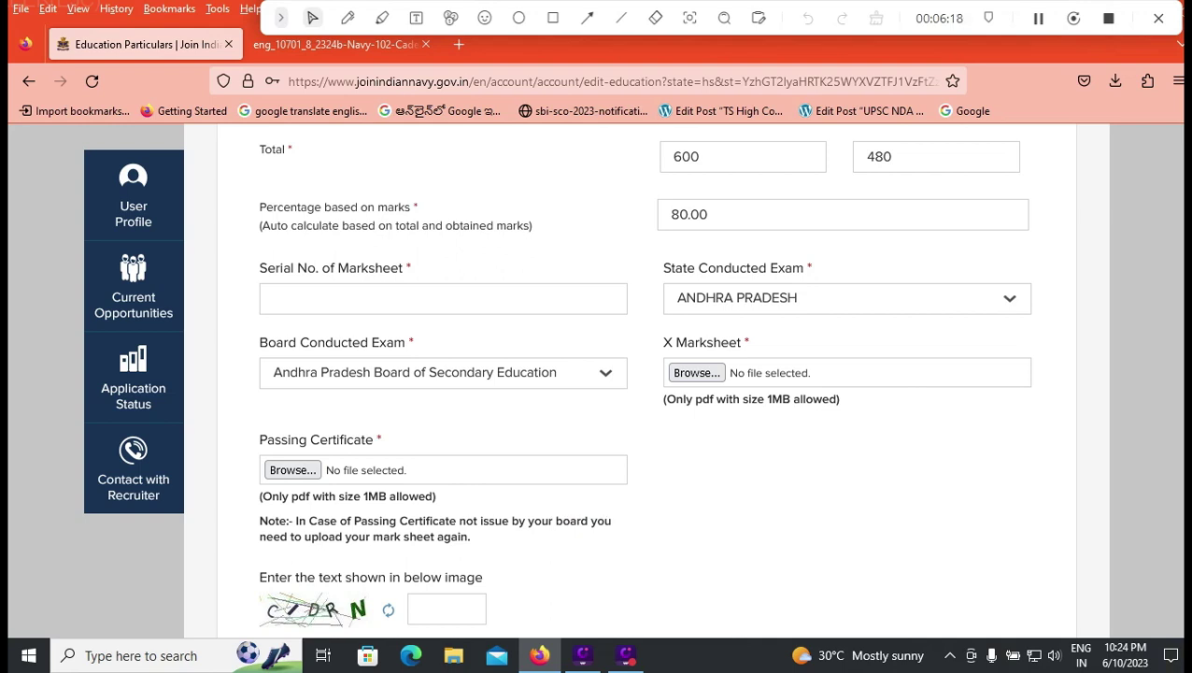
pyautogui.scroll(-2, 645, 373)
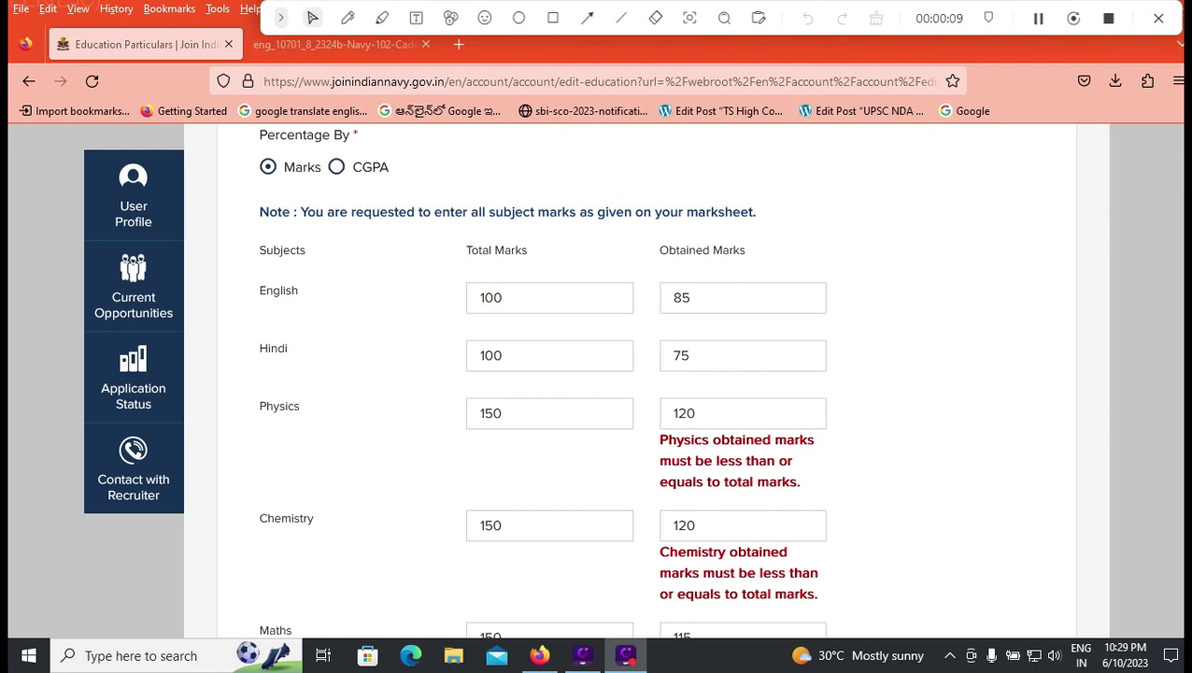
pyautogui.scroll(-2, 598, 374)
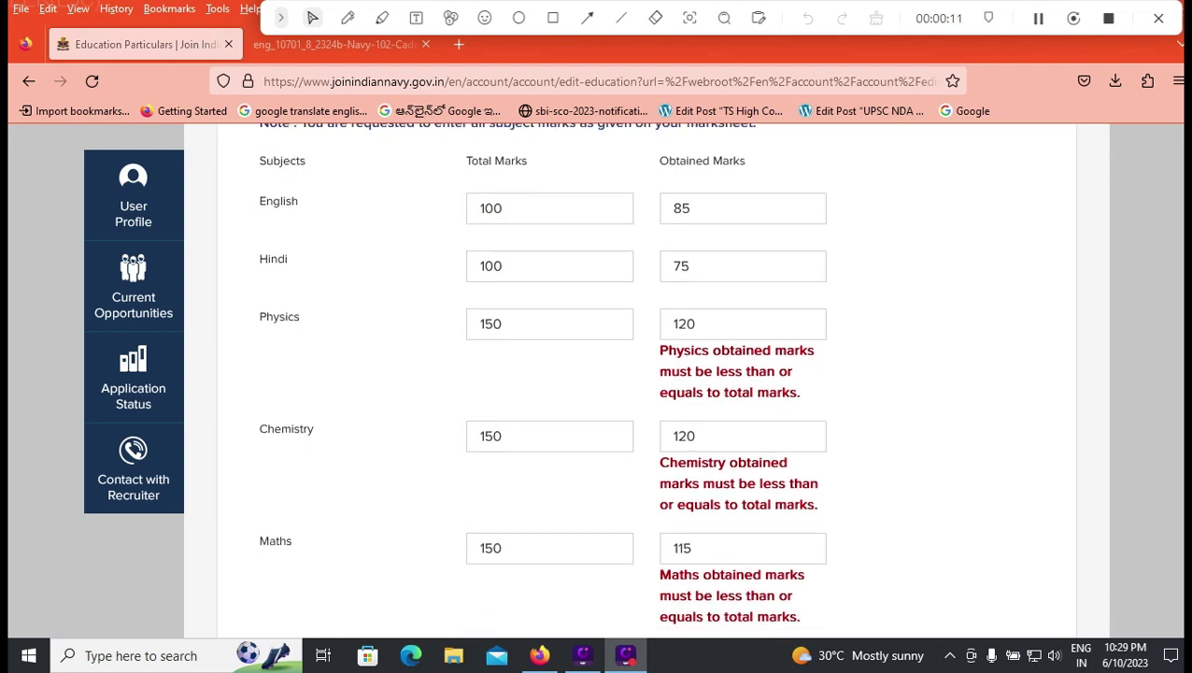
pyautogui.scroll(-6, 598, 374)
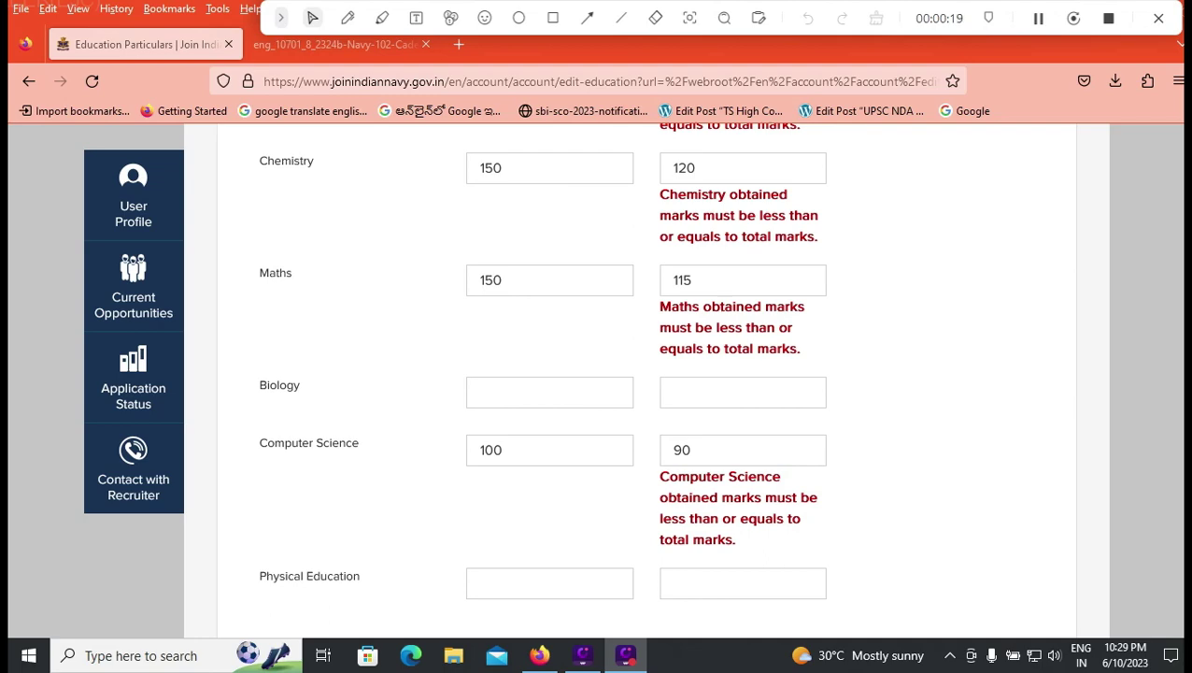
pyautogui.scroll(-2, 644, 374)
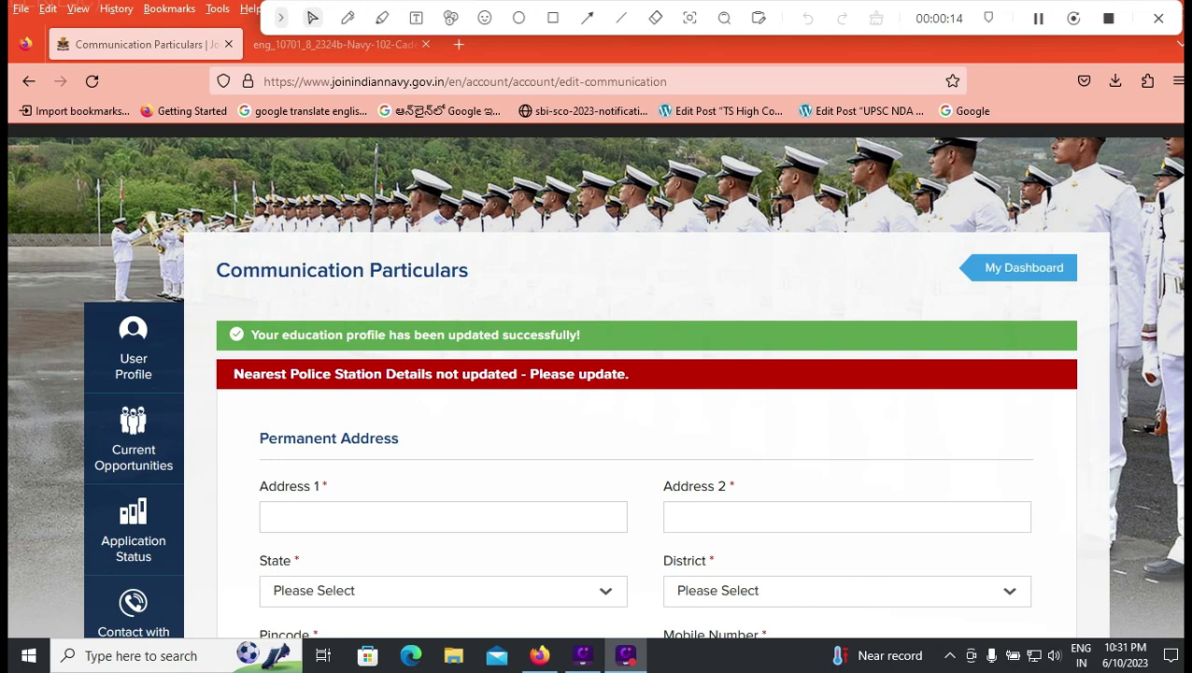
# Step: Mark the correspondence address as the same as the permanent address in the communication particulars
pyautogui.click(443, 590)
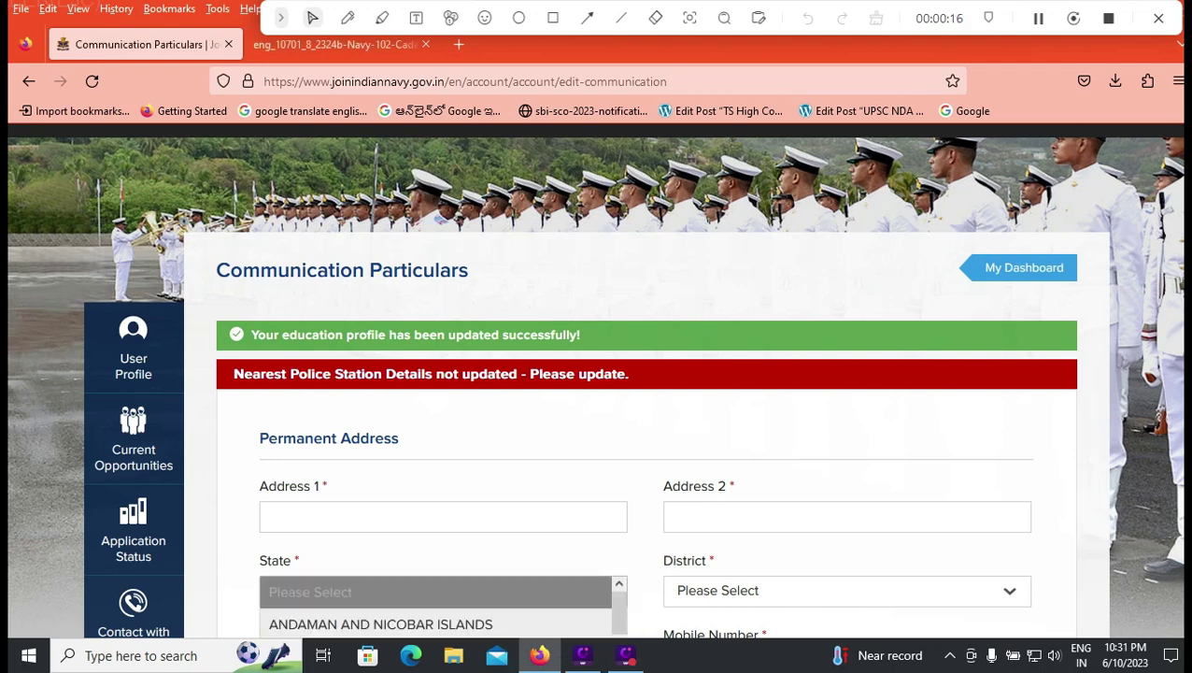
pyautogui.press('Escape')
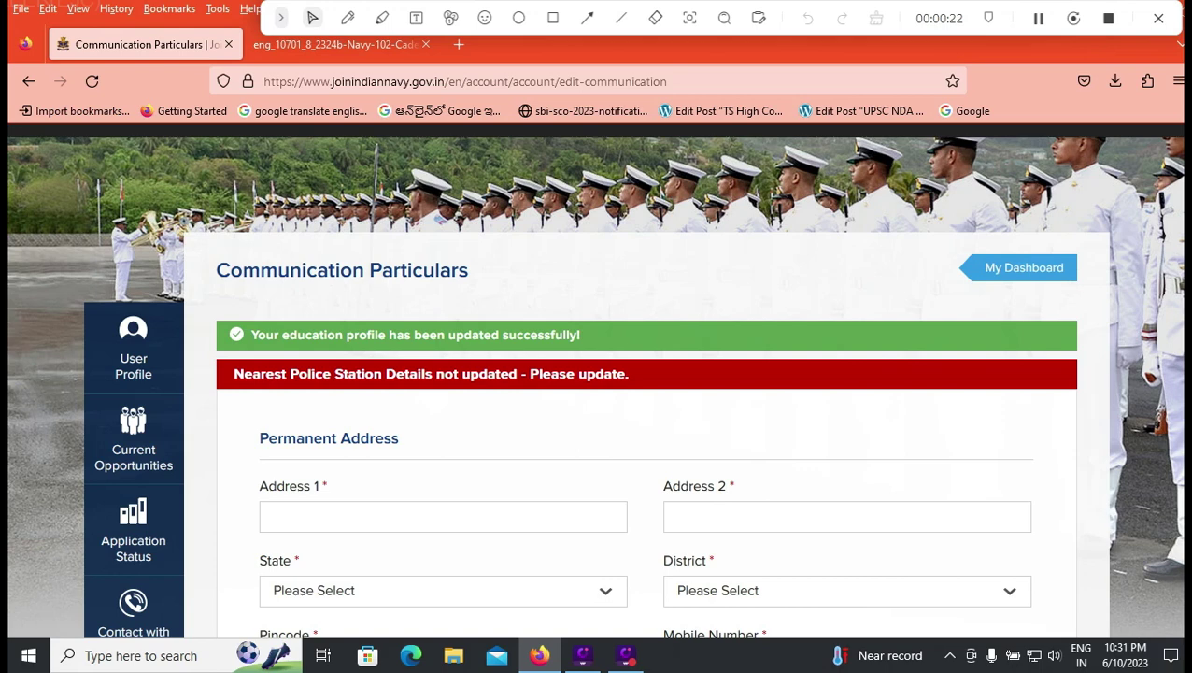
pyautogui.scroll(-5, 596, 380)
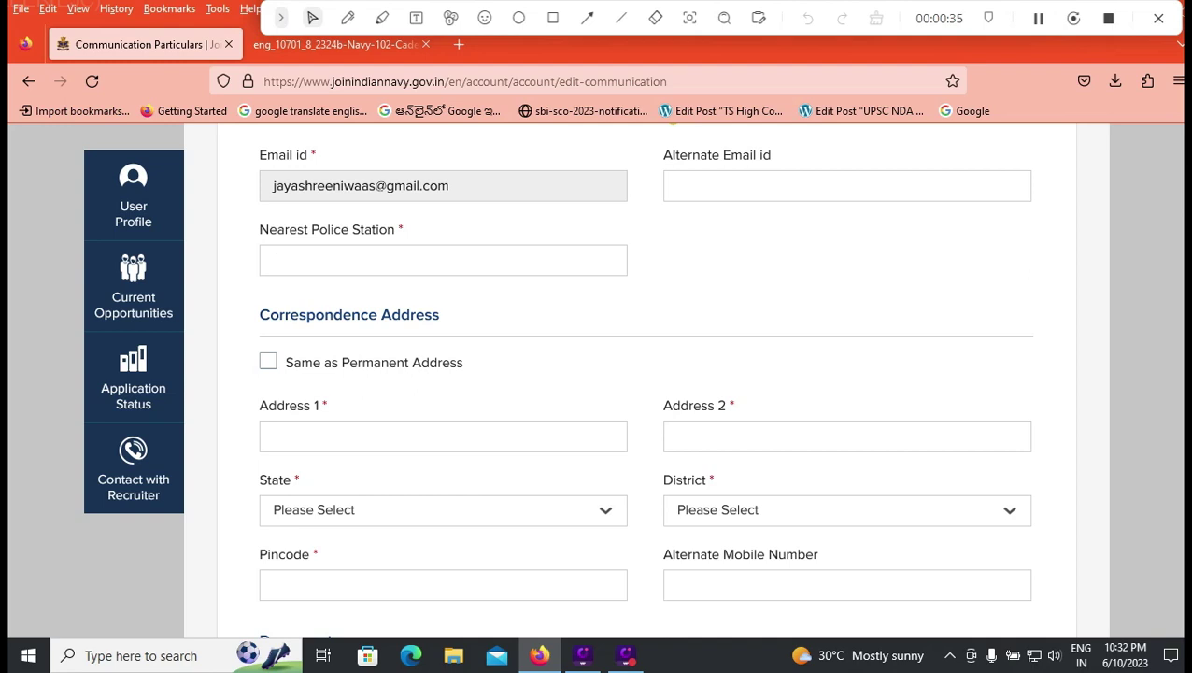
pyautogui.click(268, 362)
pyautogui.click(268, 361)
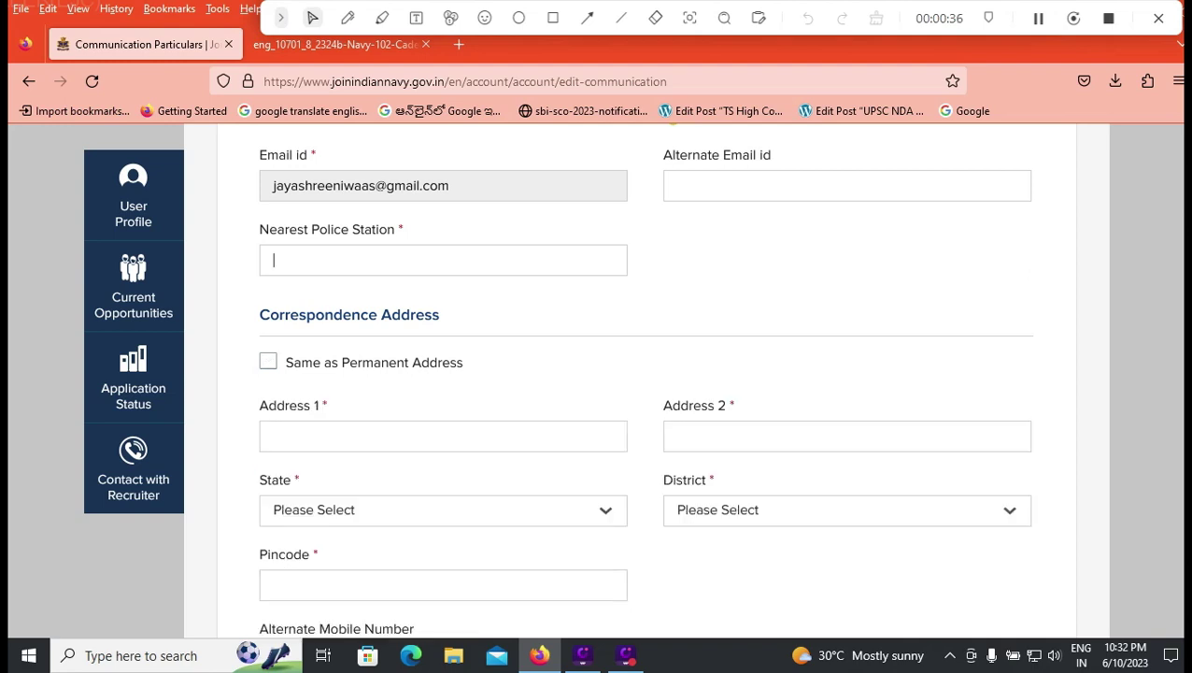
pyautogui.click(268, 361)
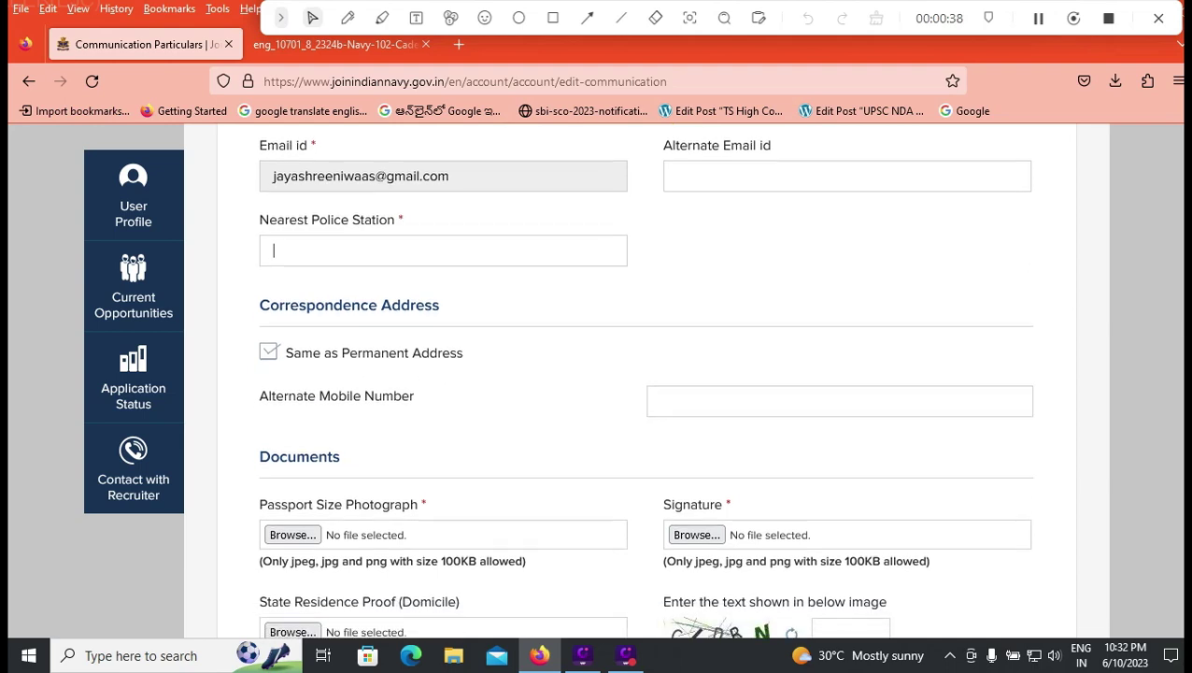
# Step: Switch to Paint and resize the passport photograph to 300 × 400 pixels without maintaining the aspect ratio
pyautogui.scroll(-3, 268, 362)
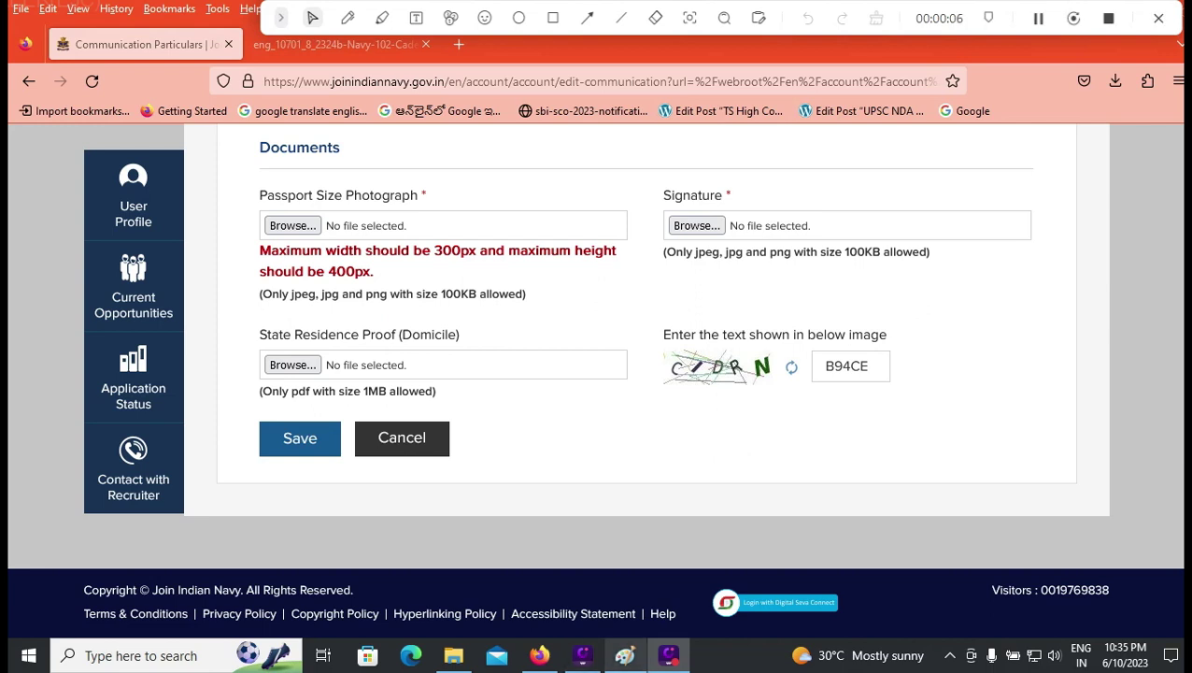
pyautogui.click(625, 655)
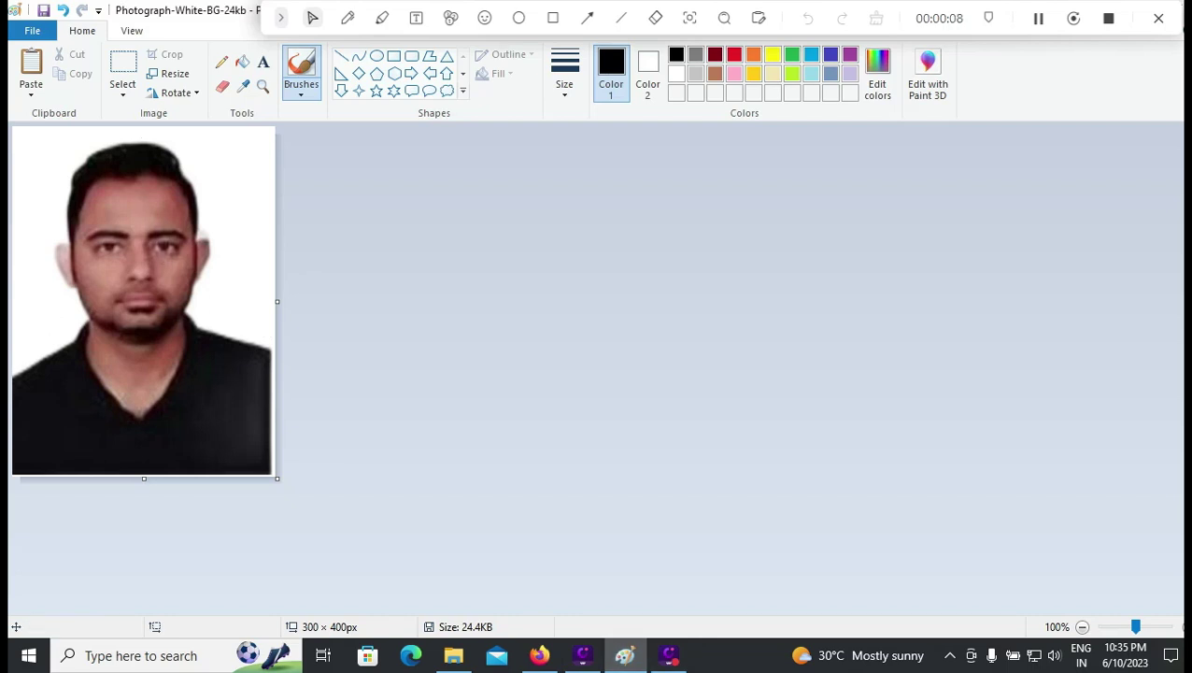
pyautogui.click(169, 73)
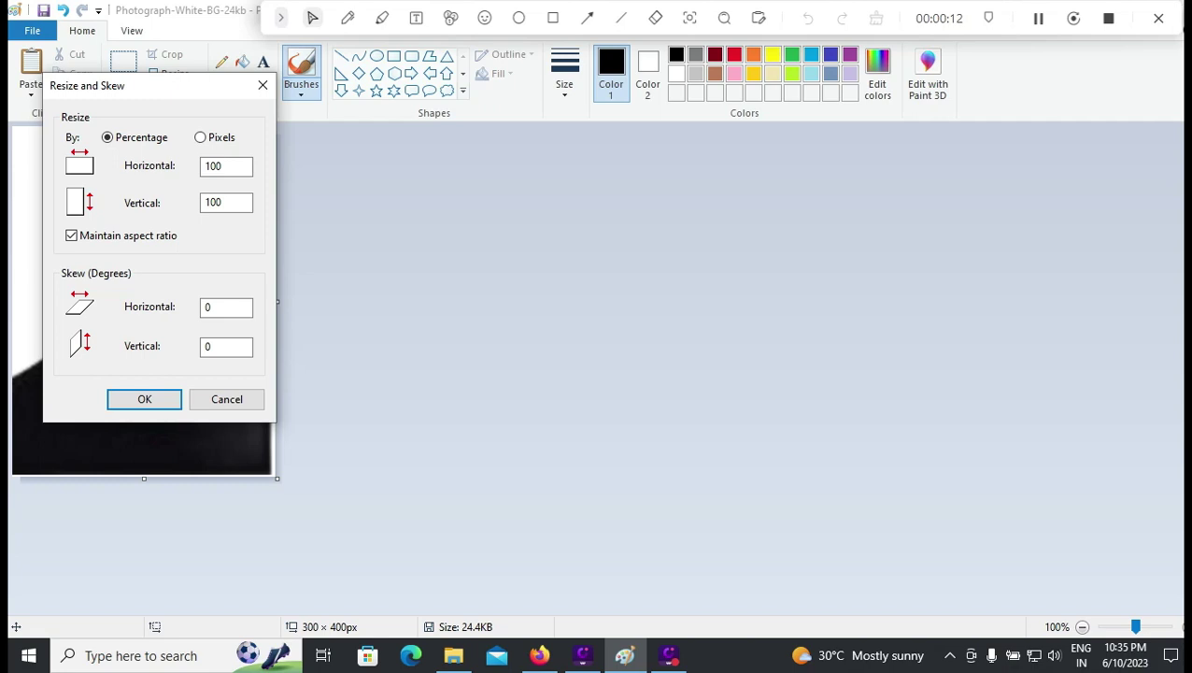
pyautogui.click(200, 138)
pyautogui.click(71, 235)
pyautogui.click(228, 167)
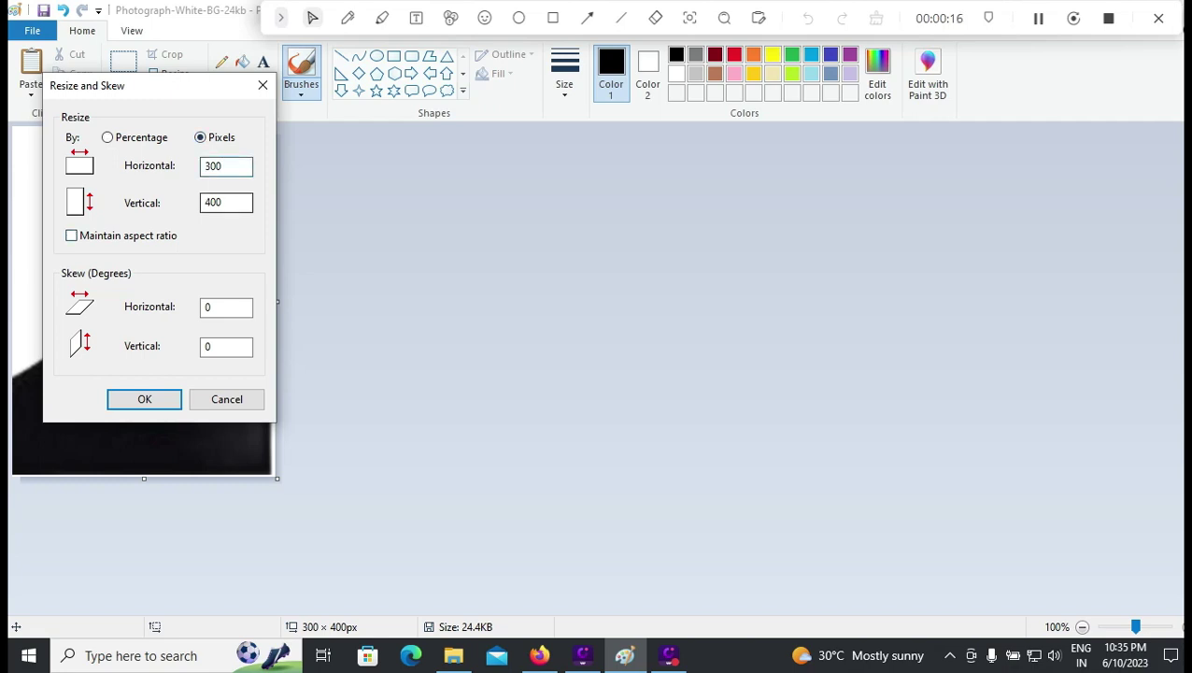
pyautogui.click(145, 399)
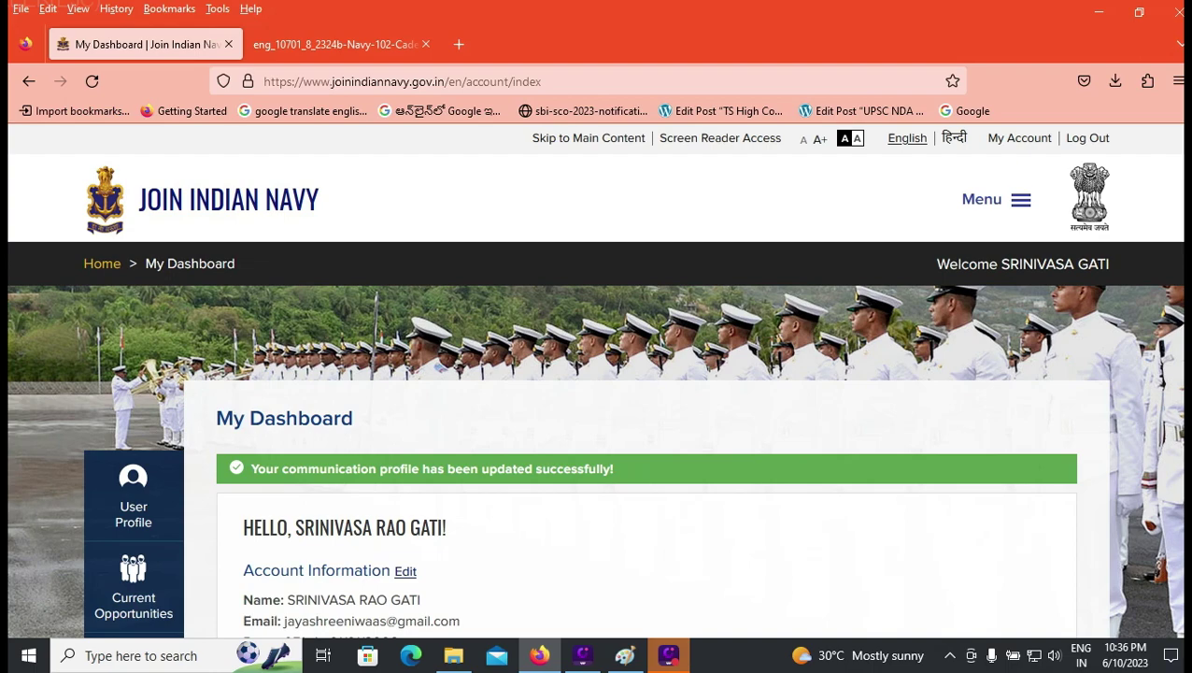
# Step: Review the account information and the editable profile sections on the candidate's dashboard
pyautogui.scroll(-1, 594, 380)
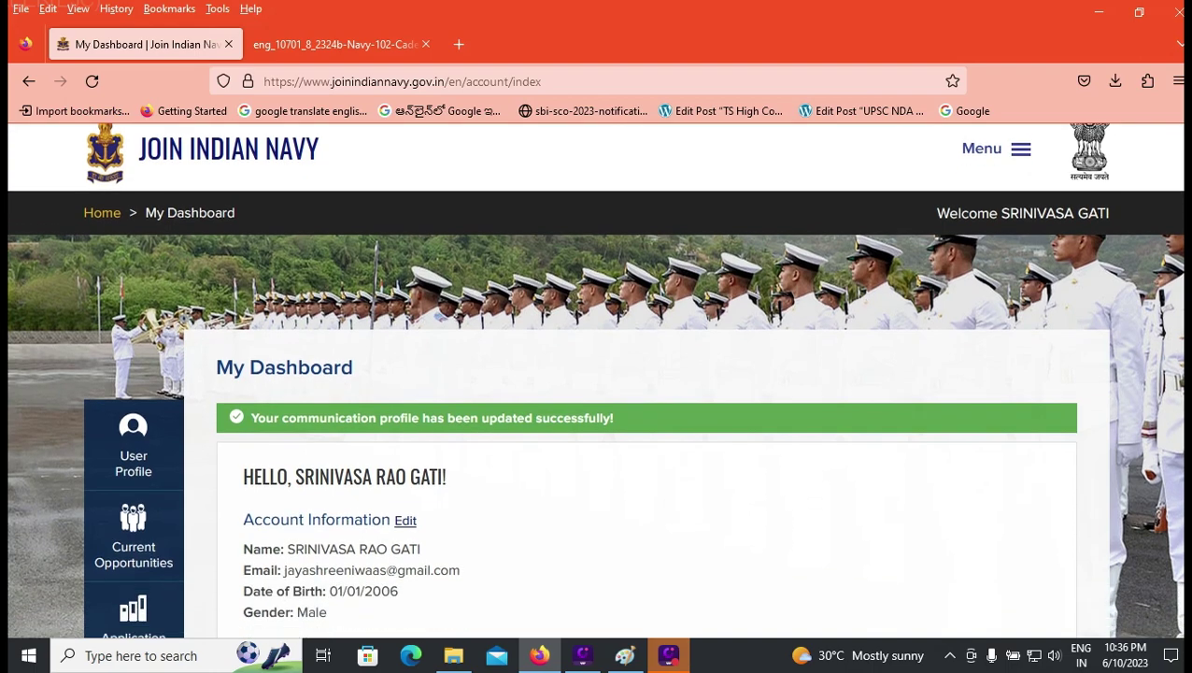
pyautogui.scroll(-3, 594, 380)
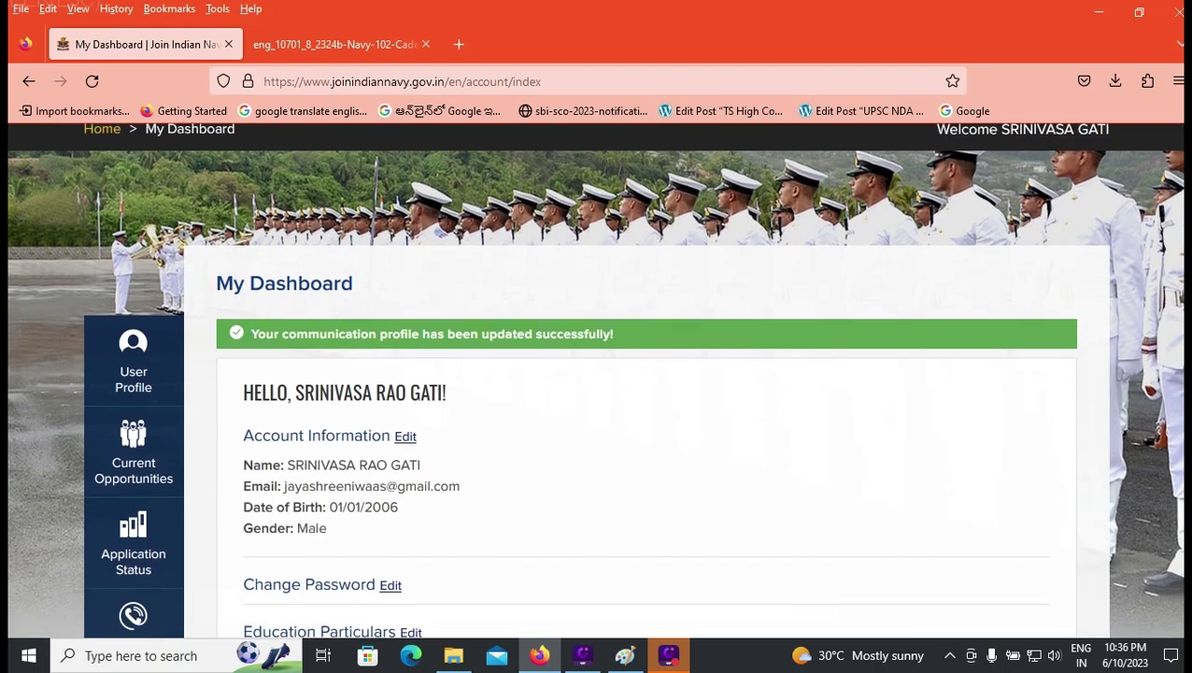
pyautogui.scroll(-1, 594, 380)
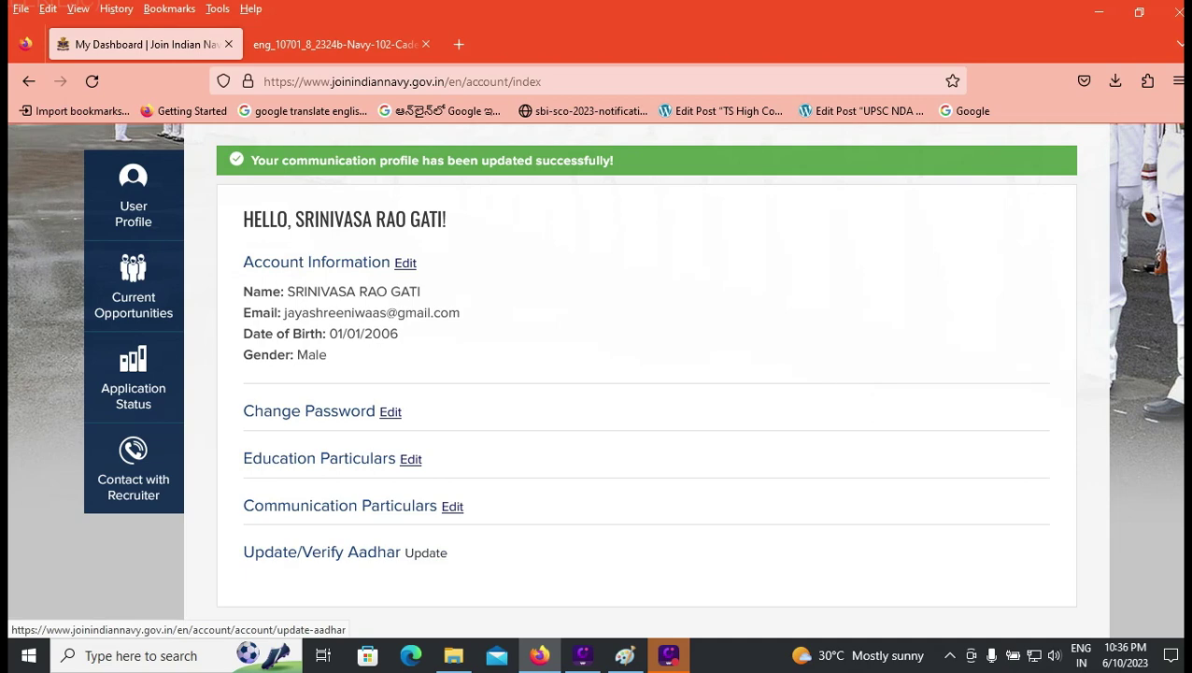
pyautogui.scroll(2, 425, 552)
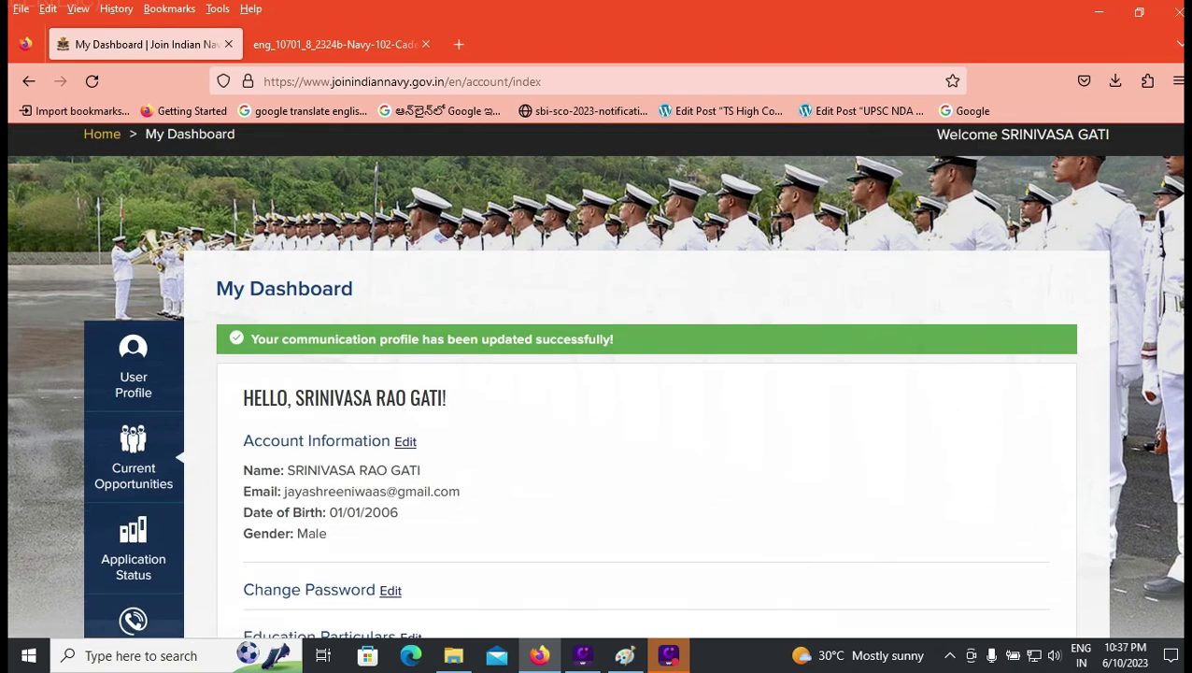
# Step: Open the application for the PC [10PLUS 2 BTECH (EXECUTIVE & TECHNICAL)] 01/2024 entry from the current officer opportunities
pyautogui.click(134, 481)
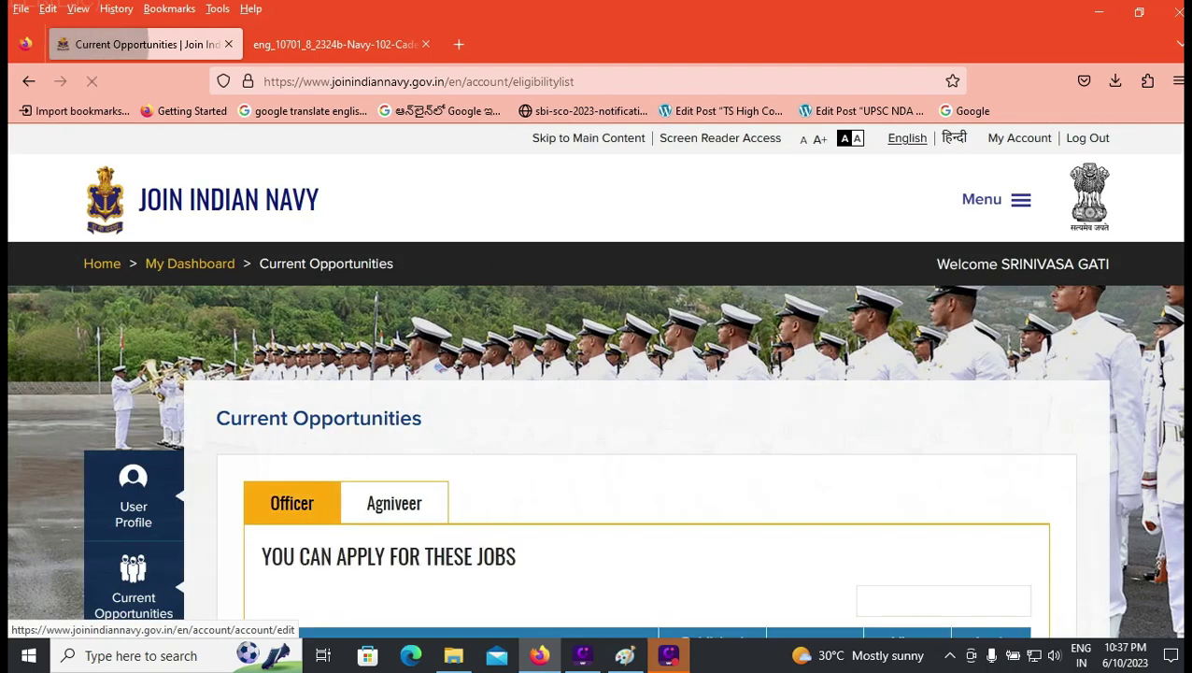
pyautogui.scroll(-3, 134, 504)
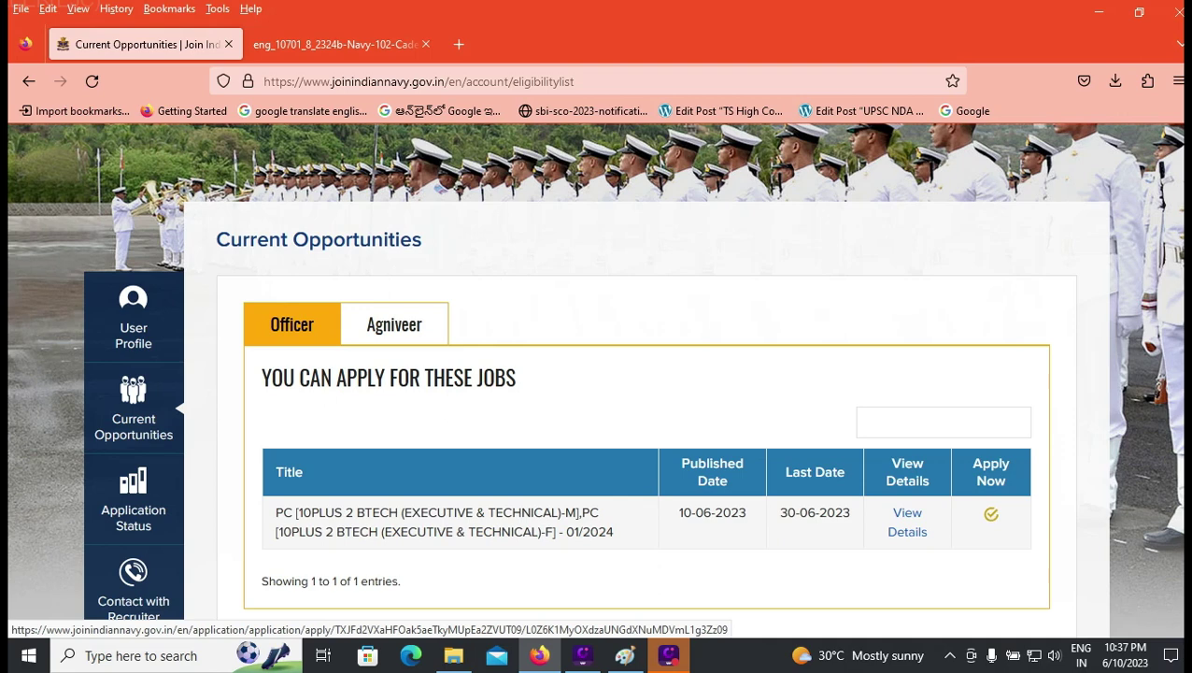
pyautogui.click(991, 514)
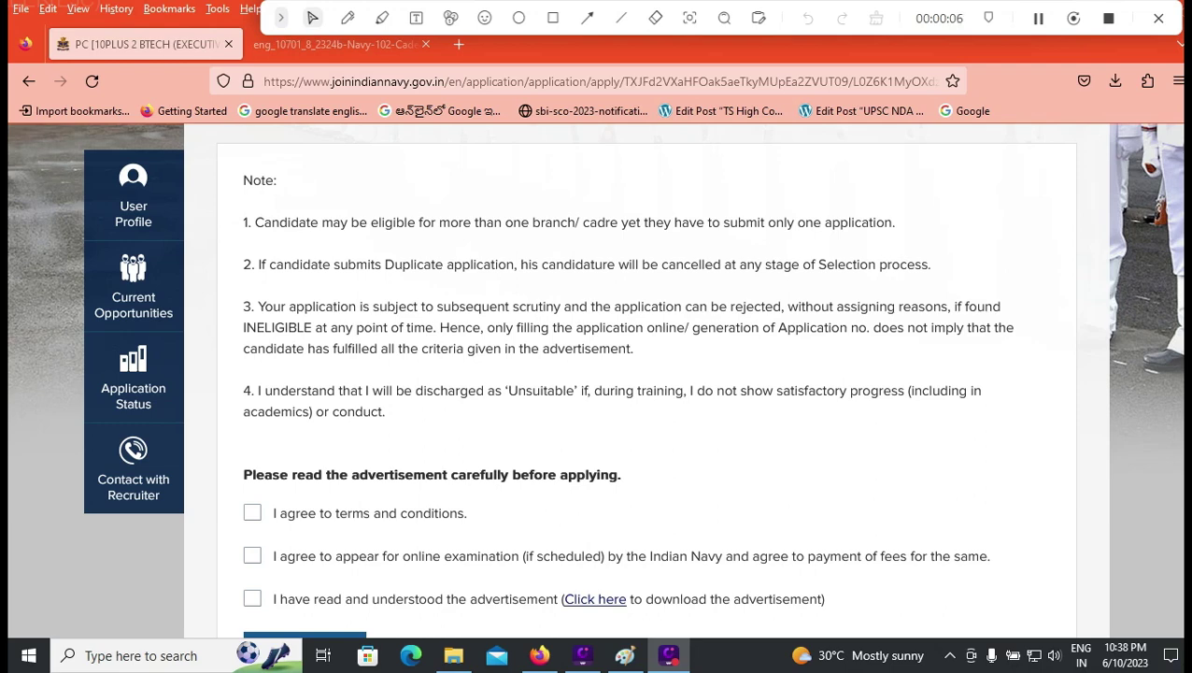
# Step: Read the application notes and accept the terms and conditions, the online examination and fees, and the advertisement declaration
pyautogui.scroll(2, 596, 374)
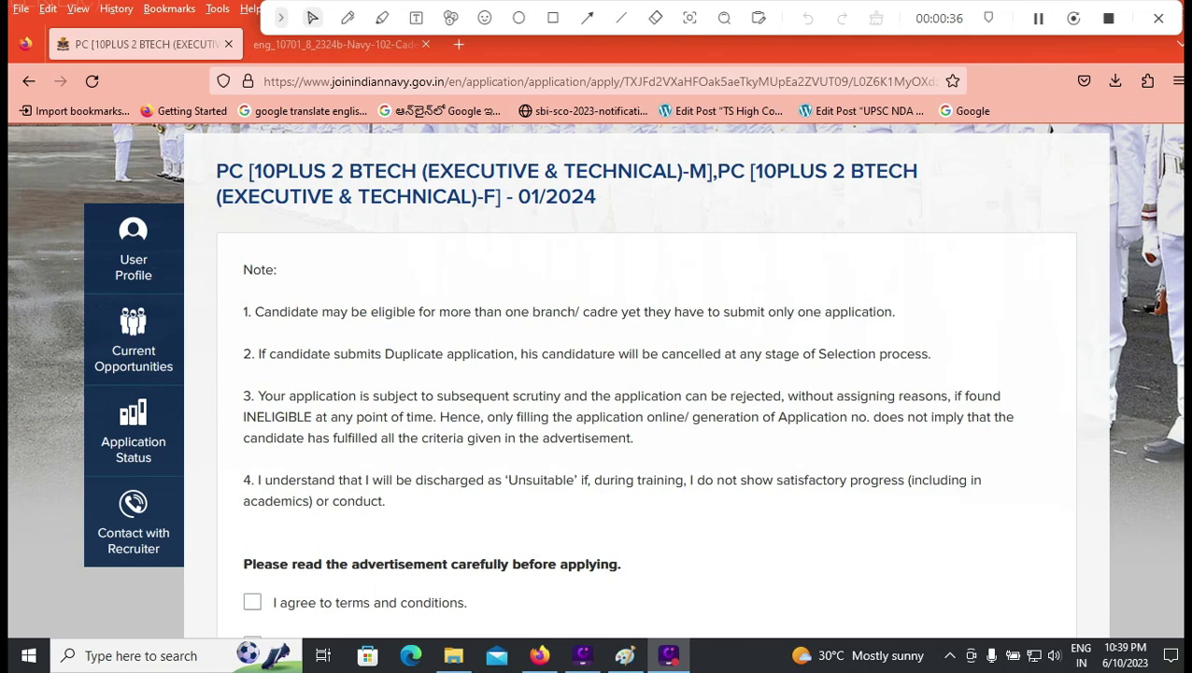
pyautogui.scroll(-1, 598, 374)
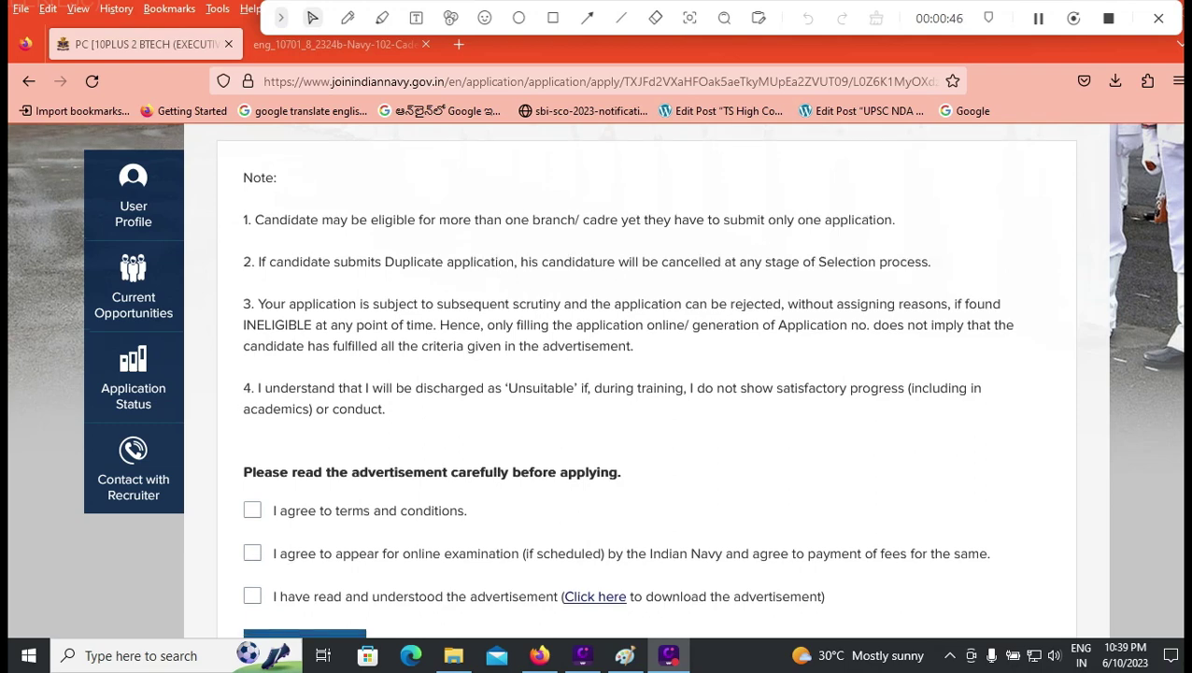
pyautogui.scroll(-2, 644, 373)
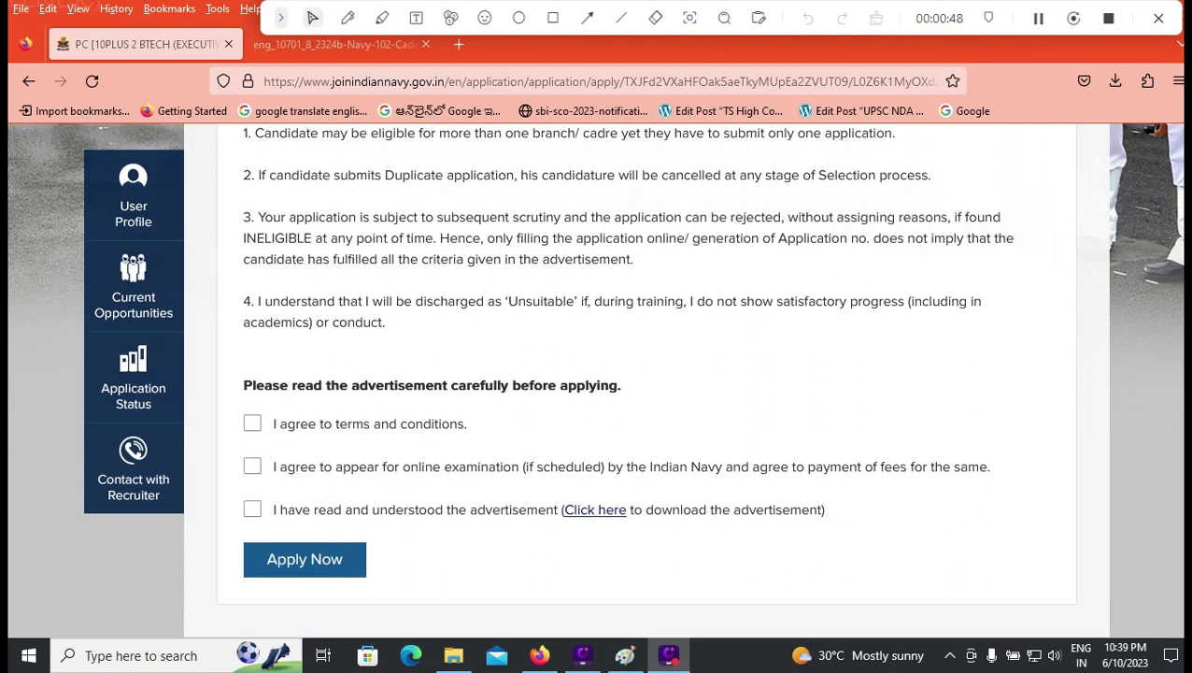
pyautogui.click(252, 424)
pyautogui.click(253, 467)
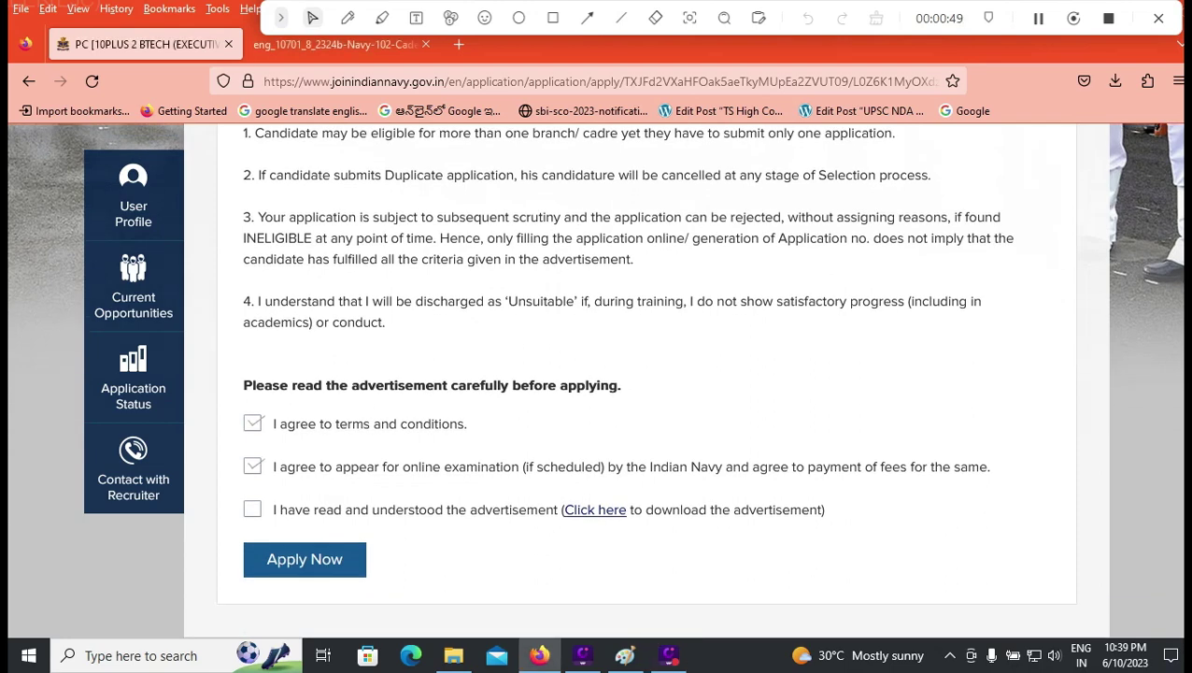
pyautogui.click(252, 509)
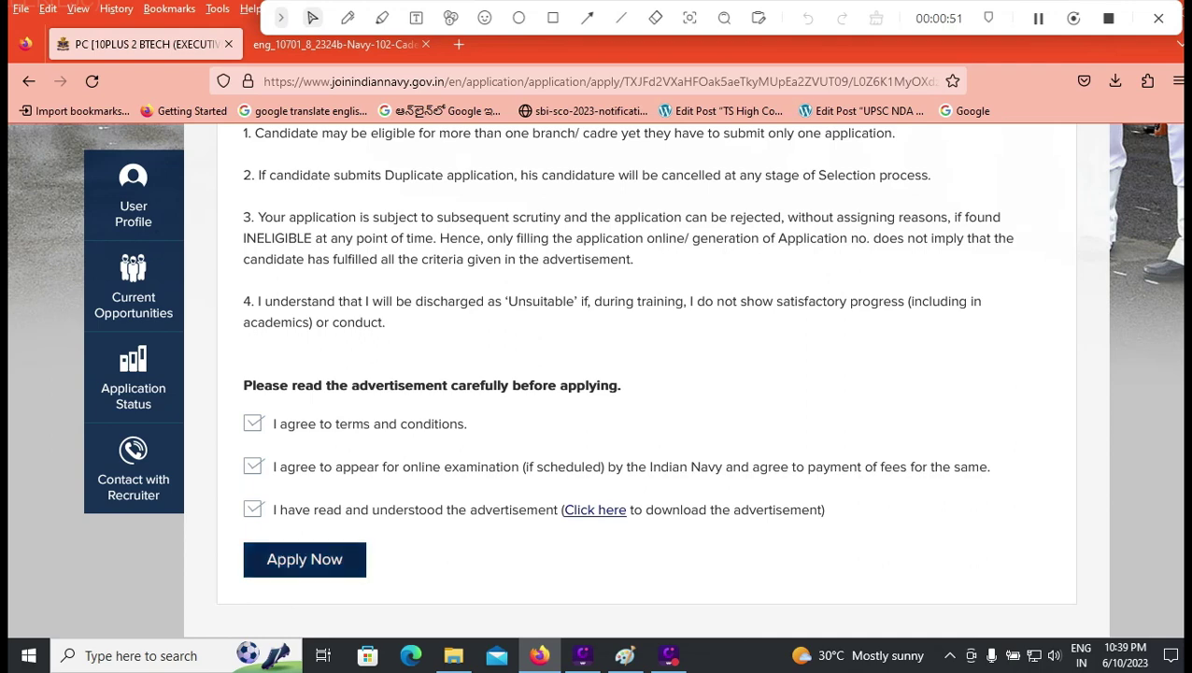
pyautogui.scroll(-2, 305, 559)
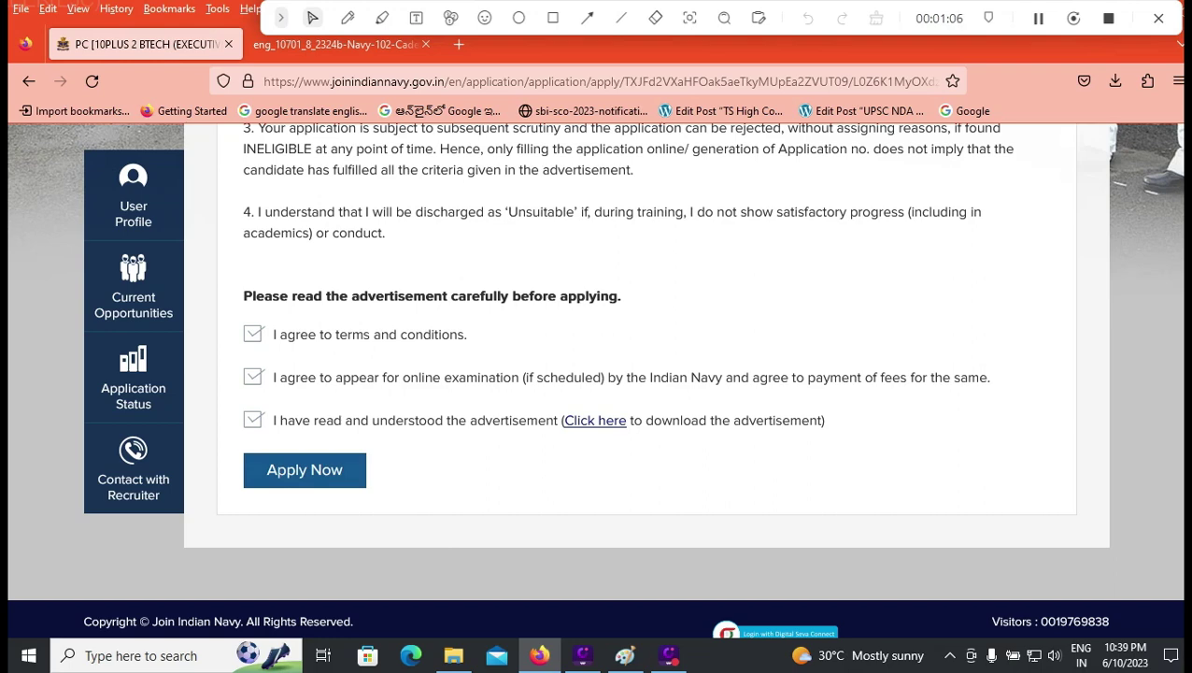
pyautogui.scroll(10, 598, 374)
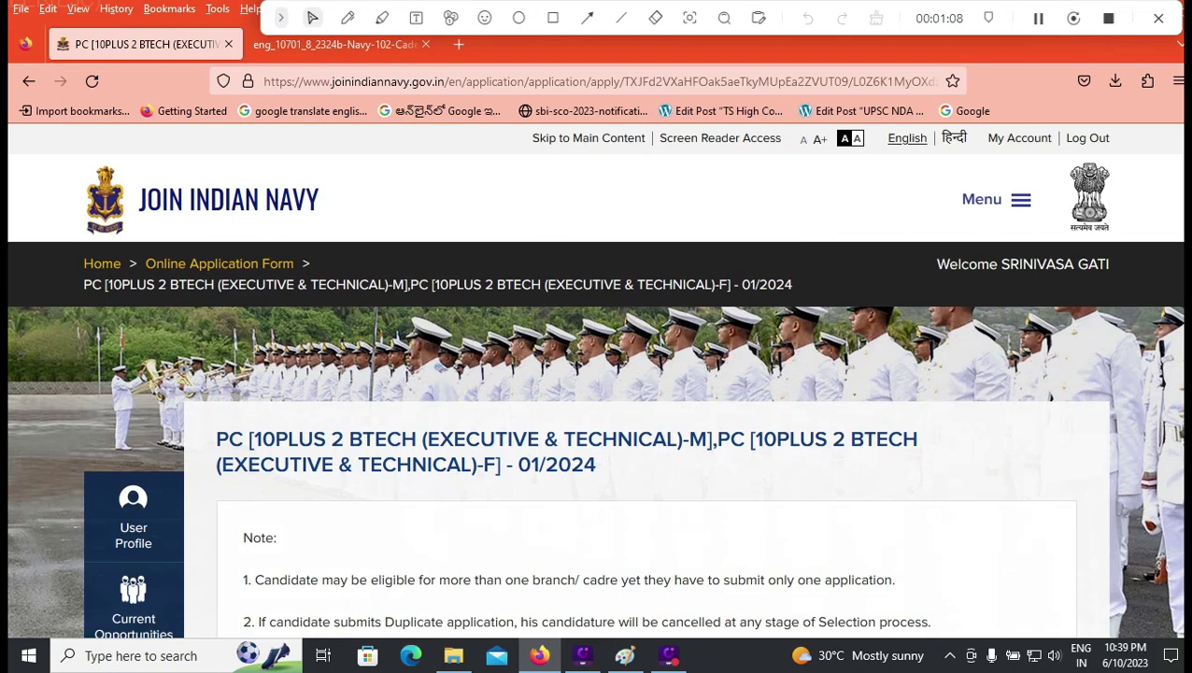